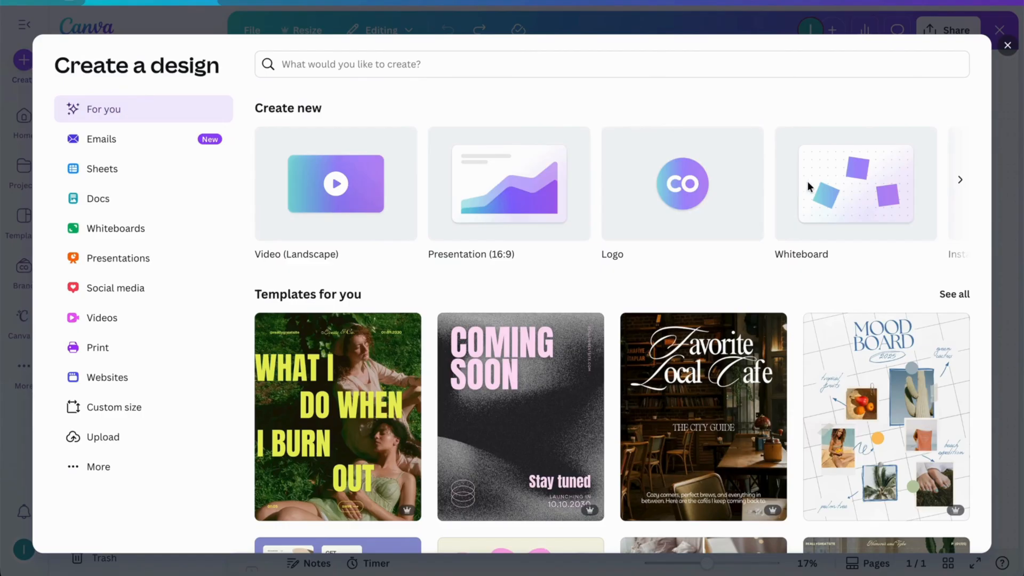
Step: Create a new blank whiteboard design and browse the suggested vision board and mood board templates
{"action": "left_click", "coordinate": [843, 183]}
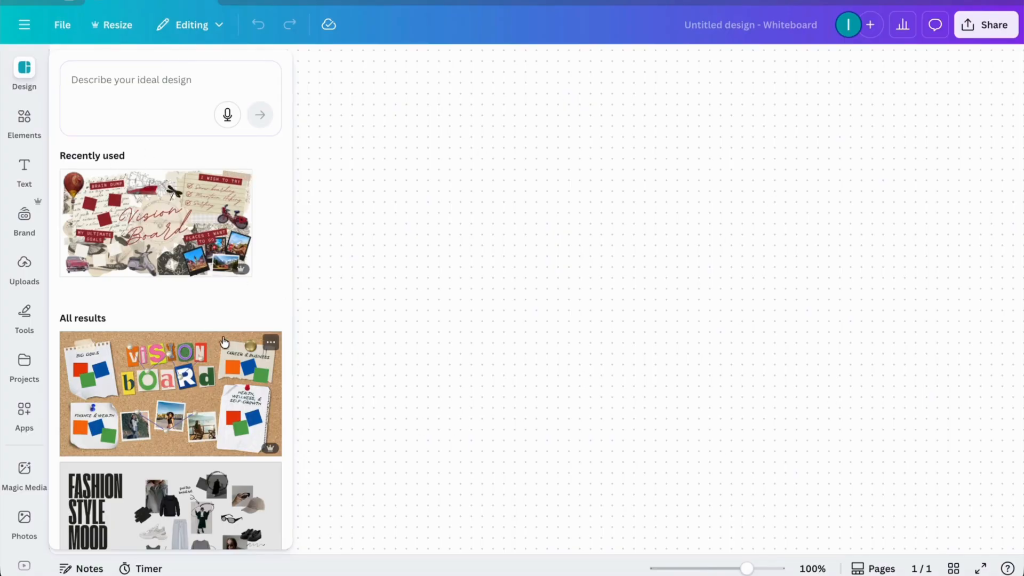
{"action": "scroll", "coordinate": [163, 363], "scroll_direction": "down", "scroll_amount": 1}
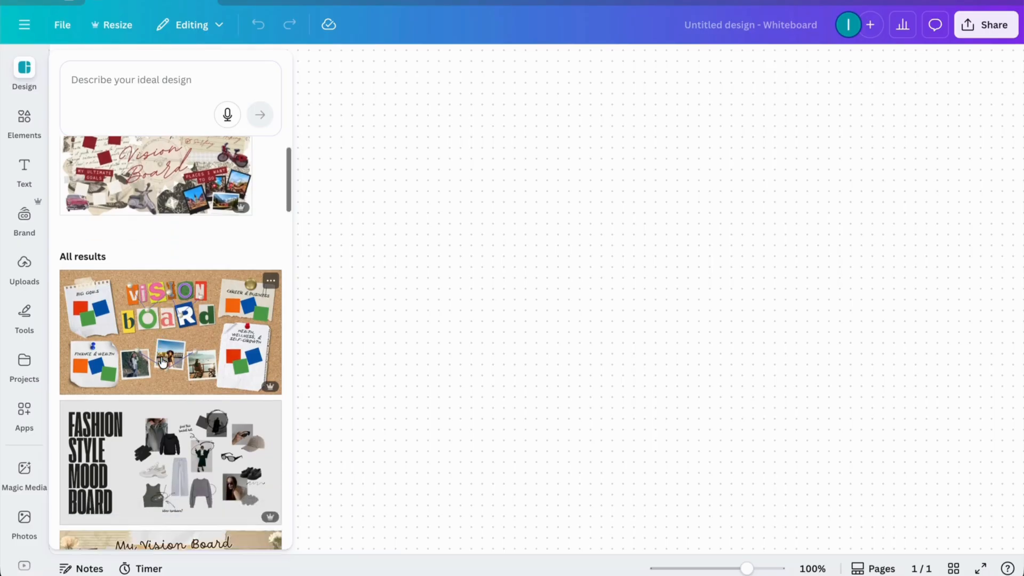
{"action": "scroll", "coordinate": [109, 279], "scroll_direction": "up", "scroll_amount": 1}
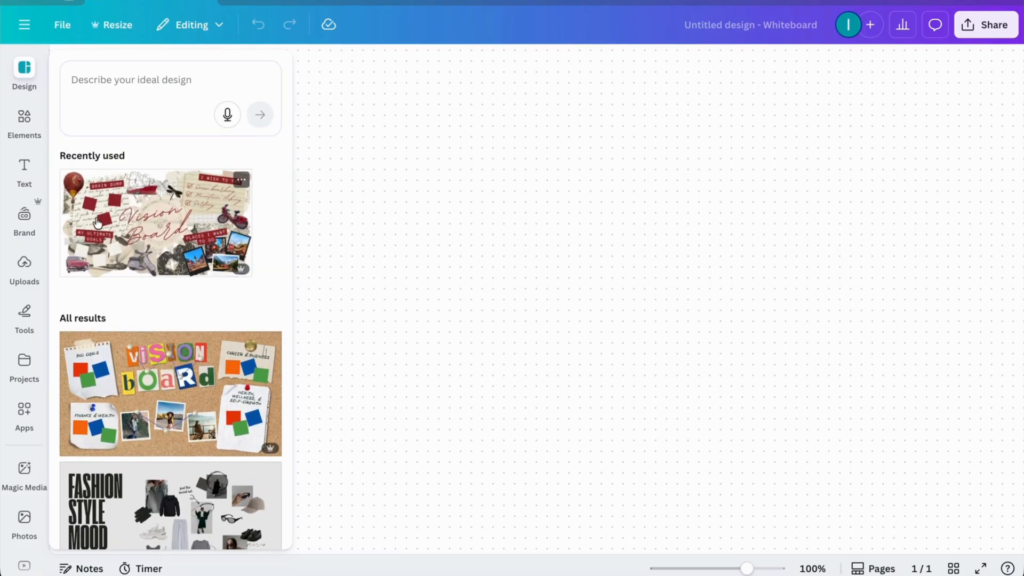
{"action": "scroll", "coordinate": [170, 278], "scroll_direction": "down", "scroll_amount": 4}
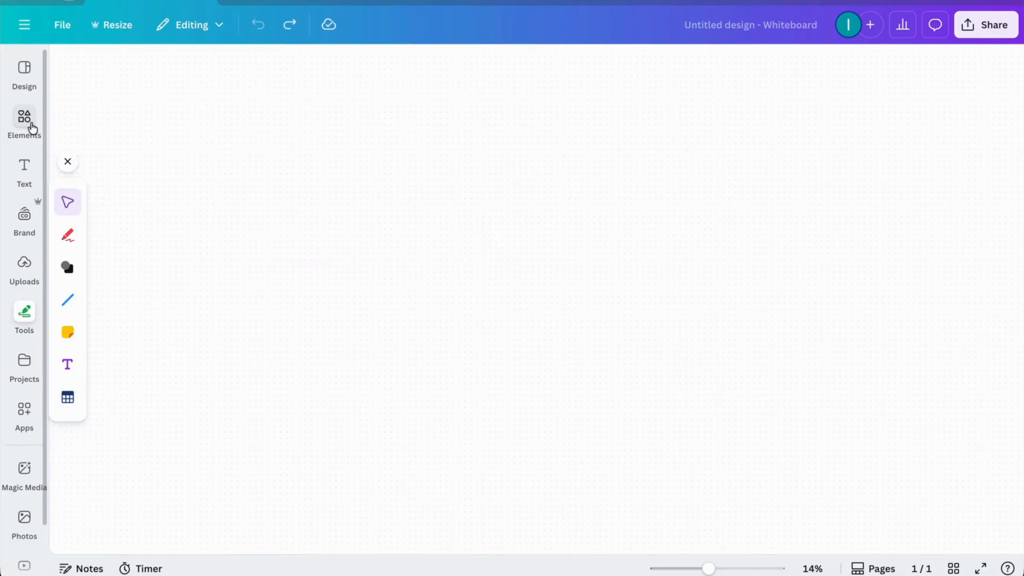
Step: Search the elements for "consistent" and add the "Consistency is the key" photo to the whiteboard
{"action": "left_click", "coordinate": [25, 120]}
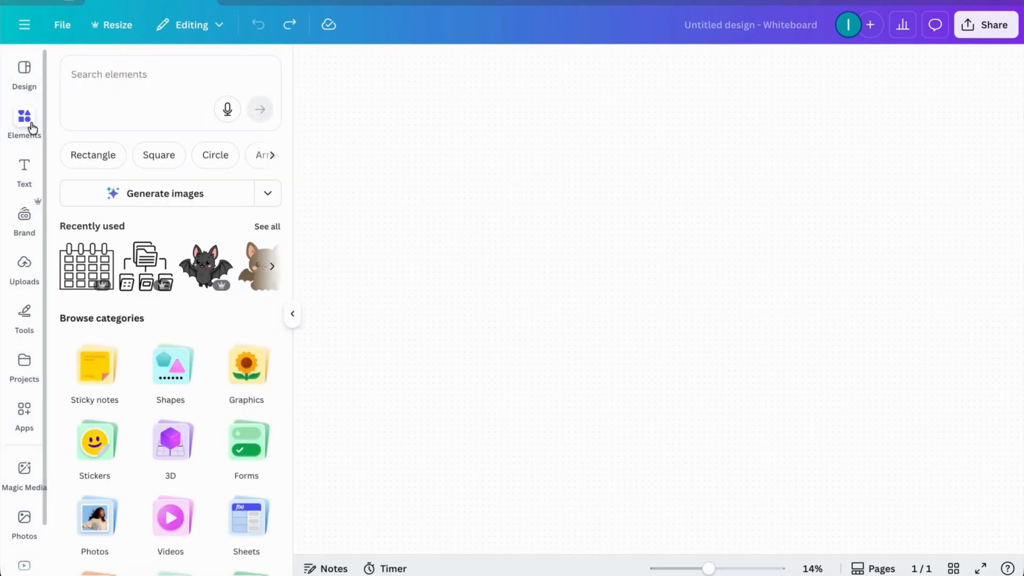
{"action": "left_click", "coordinate": [156, 77]}
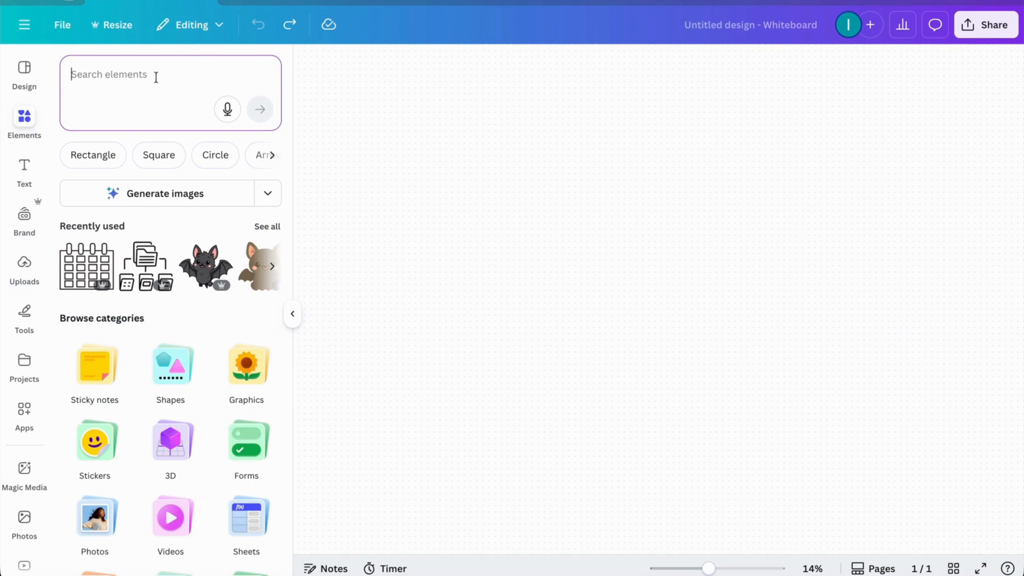
{"action": "type", "text": "consistent"}
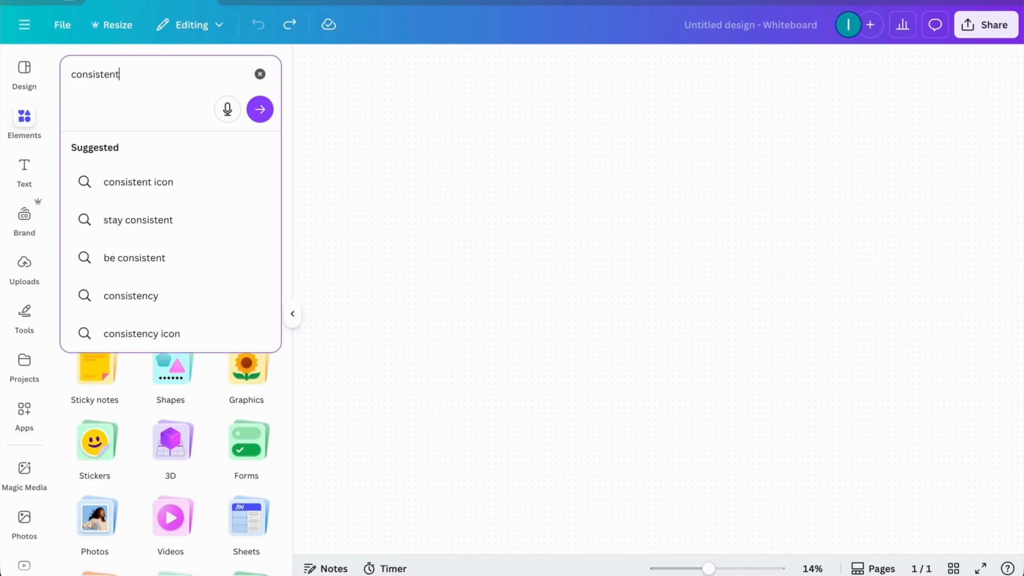
{"action": "key", "text": "Return"}
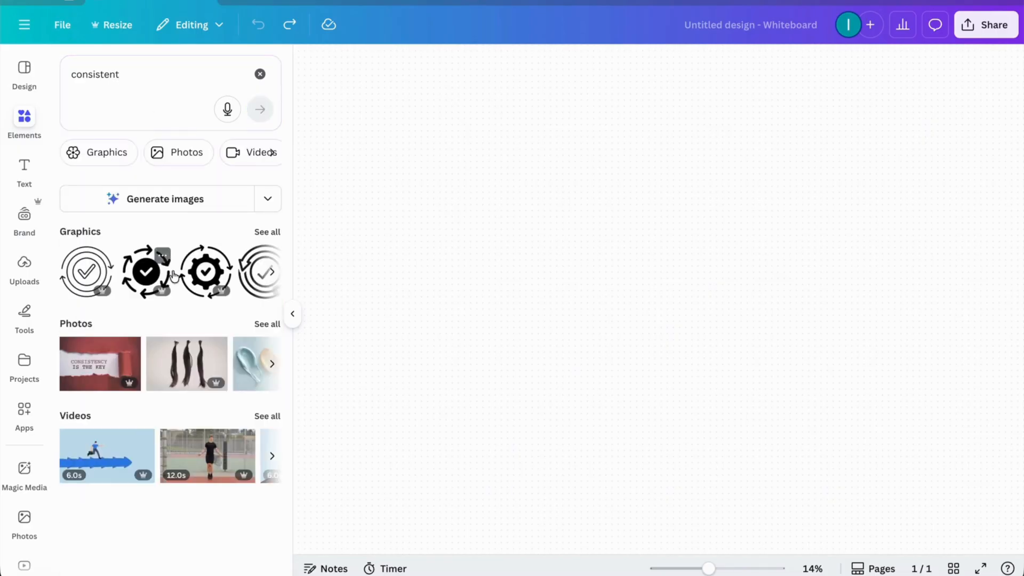
{"action": "left_click", "coordinate": [109, 364]}
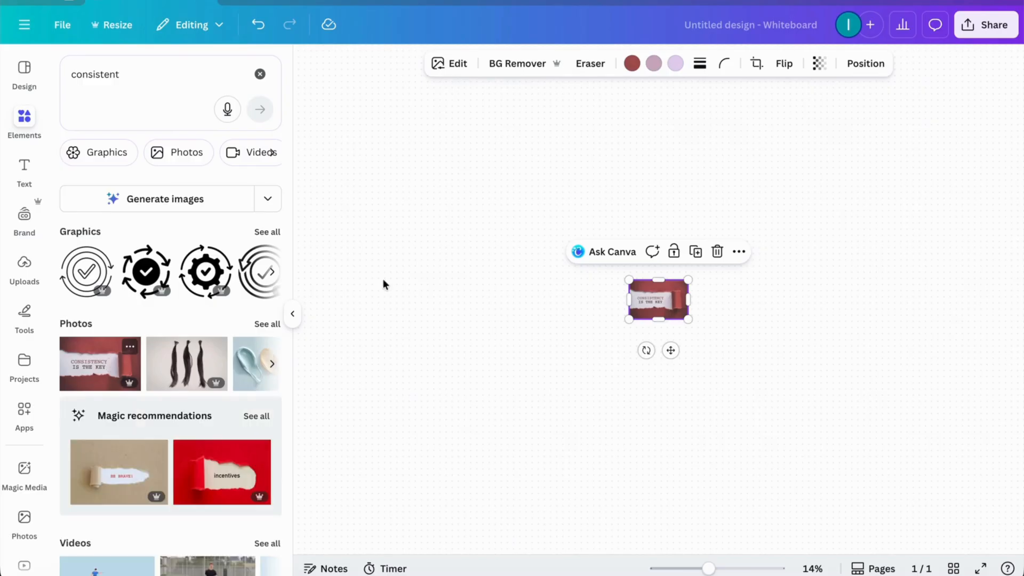
Step: Enlarge the "Consistency is the key" photo in width and height and move it to the upper-left area of the whiteboard
{"action": "left_click_drag", "start_coordinate": [689, 300], "coordinate": [788, 300]}
{"action": "left_click_drag", "start_coordinate": [629, 299], "coordinate": [534, 299]}
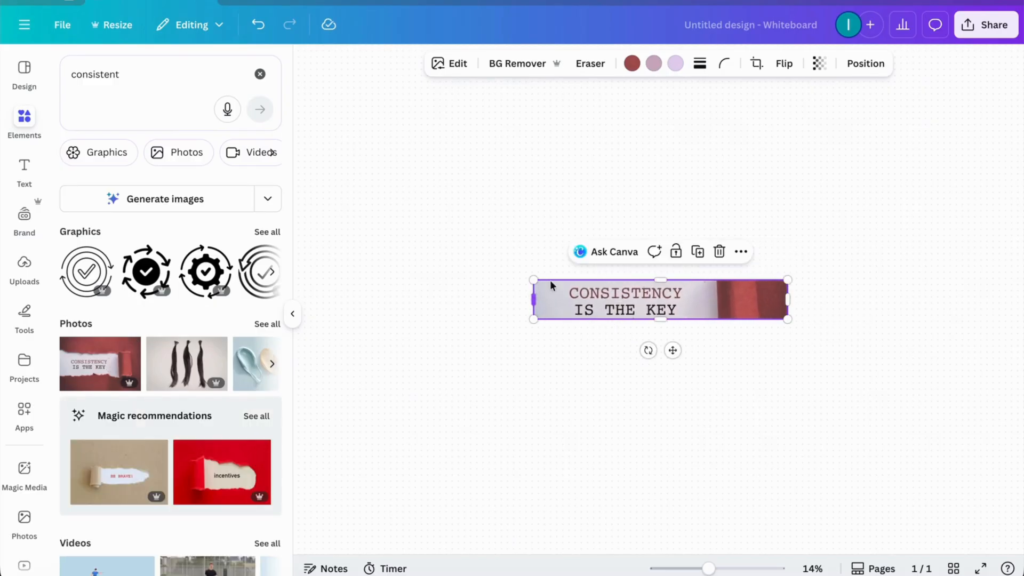
{"action": "left_click_drag", "start_coordinate": [664, 279], "coordinate": [660, 199]}
{"action": "left_click_drag", "start_coordinate": [661, 319], "coordinate": [660, 376]}
{"action": "left_click_drag", "start_coordinate": [661, 200], "coordinate": [662, 228]}
{"action": "left_click", "coordinate": [664, 382]}
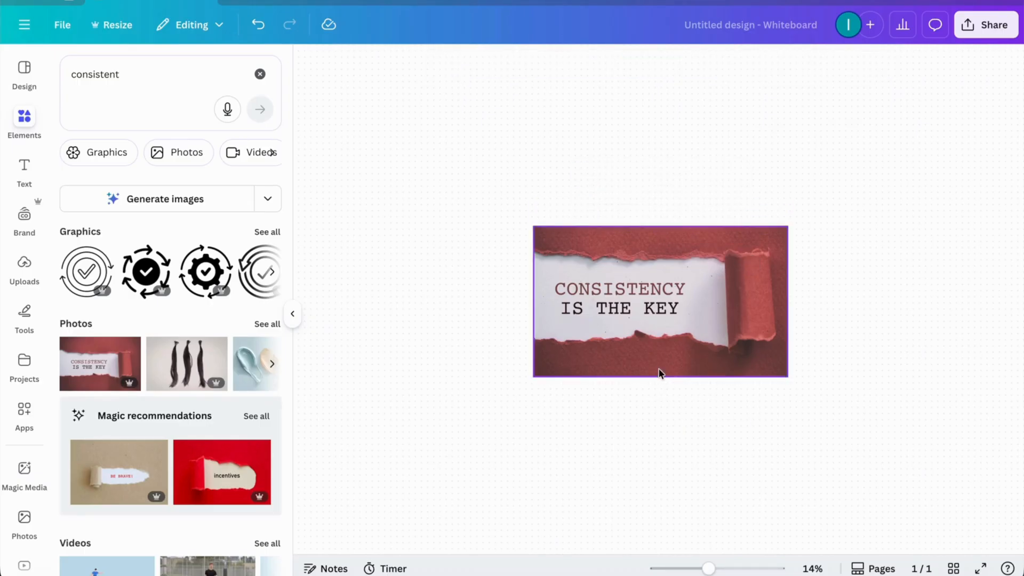
{"action": "left_click", "coordinate": [660, 370]}
{"action": "left_click_drag", "start_coordinate": [659, 377], "coordinate": [660, 366]}
{"action": "left_click_drag", "start_coordinate": [786, 297], "coordinate": [524, 134]}
{"action": "left_click", "coordinate": [552, 377]}
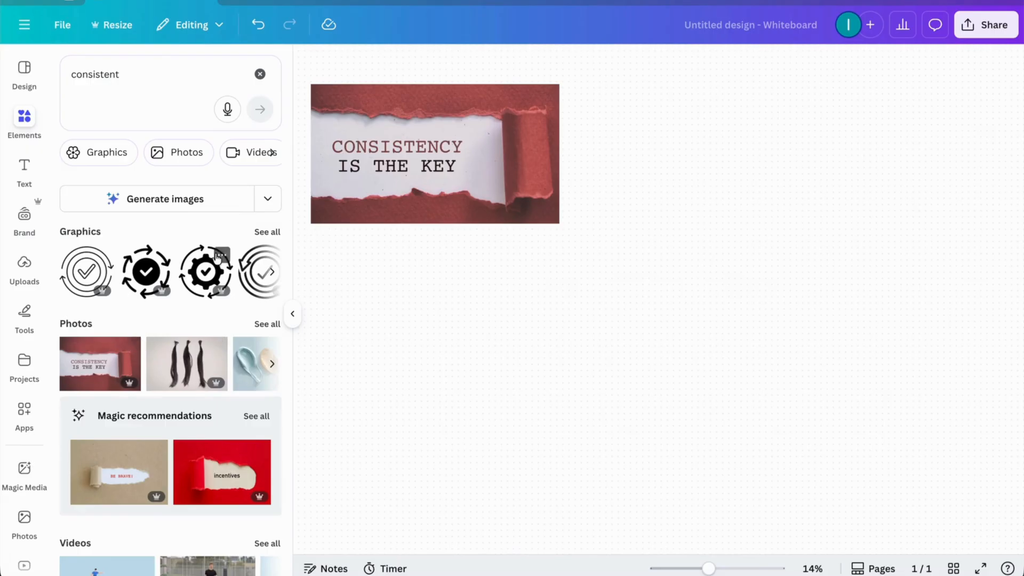
Step: Search the elements for "piano", show all photo results, and add the photo of hands playing beneath sheet music
{"action": "left_click", "coordinate": [220, 73]}
{"action": "key", "text": "BackSpace"}
{"action": "key", "text": "BackSpace"}
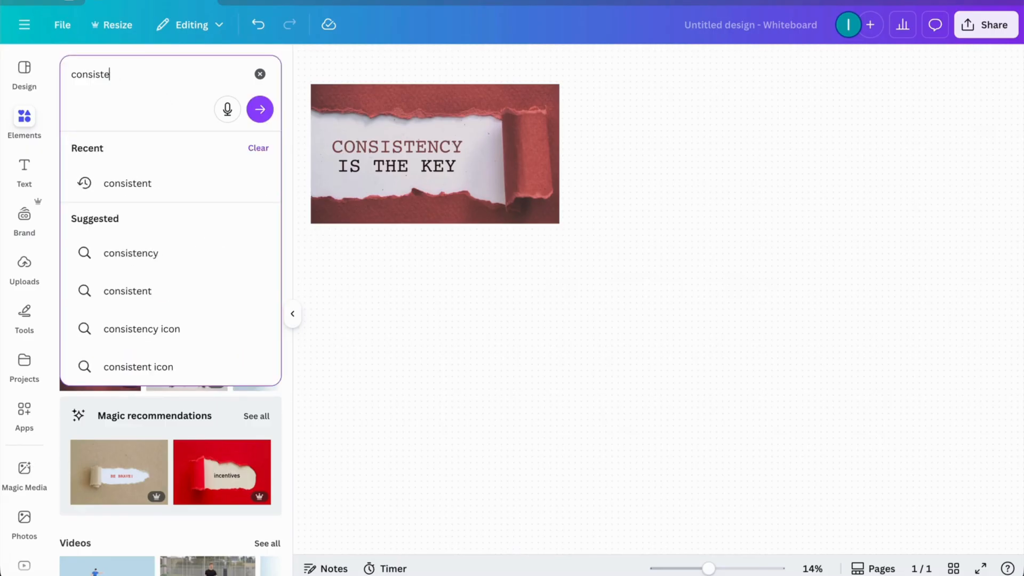
{"action": "key", "text": "BackSpace"}
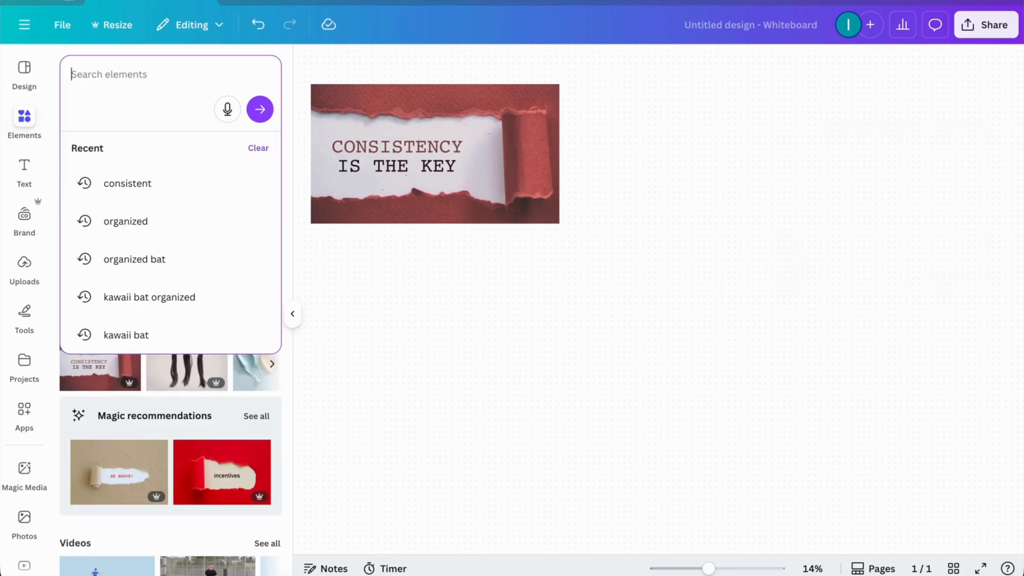
{"action": "type", "text": "piano"}
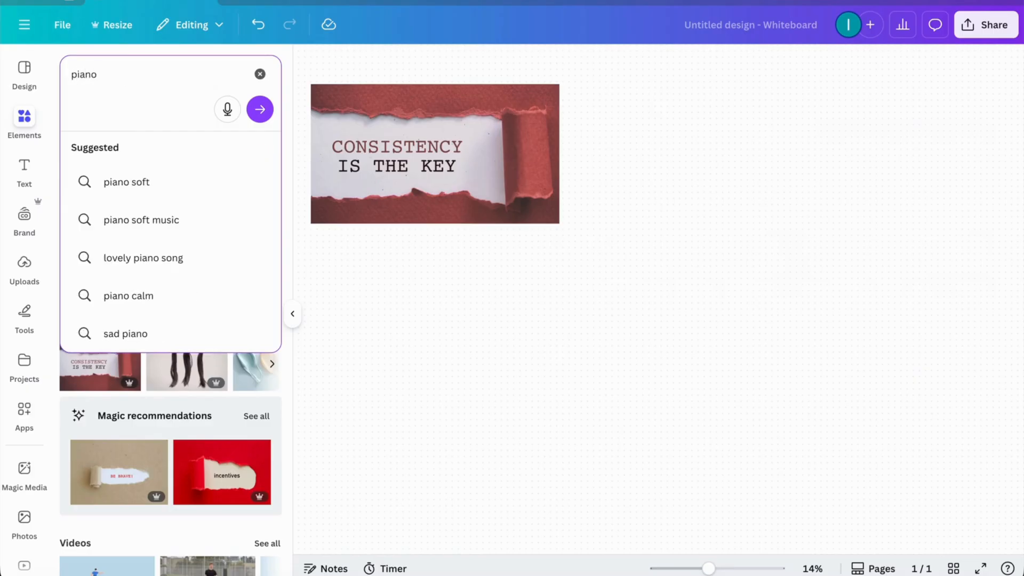
{"action": "key", "text": "Return"}
{"action": "scroll", "coordinate": [224, 395], "scroll_direction": "right", "scroll_amount": 5}
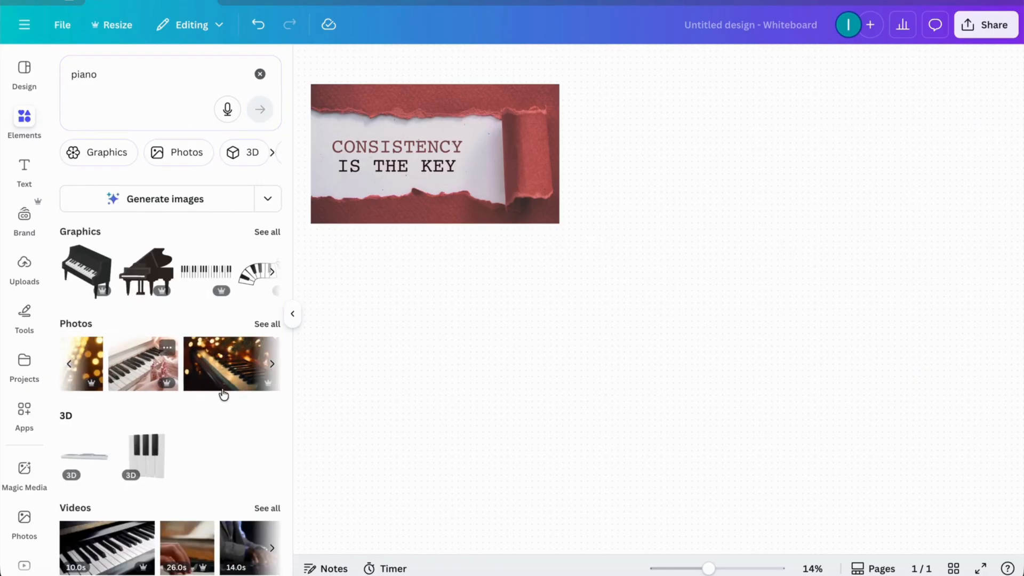
{"action": "left_click", "coordinate": [278, 324]}
{"action": "scroll", "coordinate": [226, 368], "scroll_direction": "down", "scroll_amount": 4}
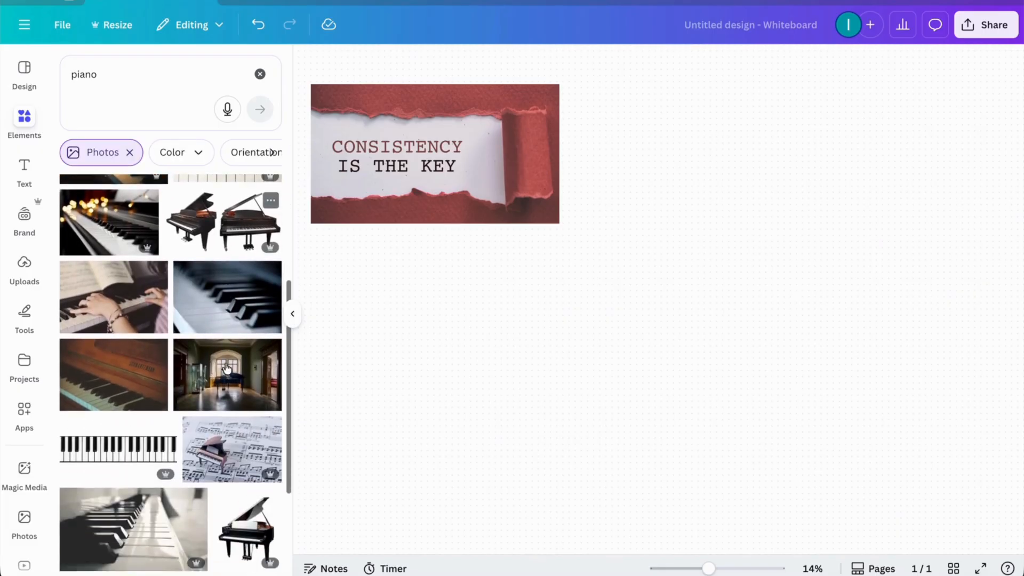
{"action": "left_click", "coordinate": [114, 282]}
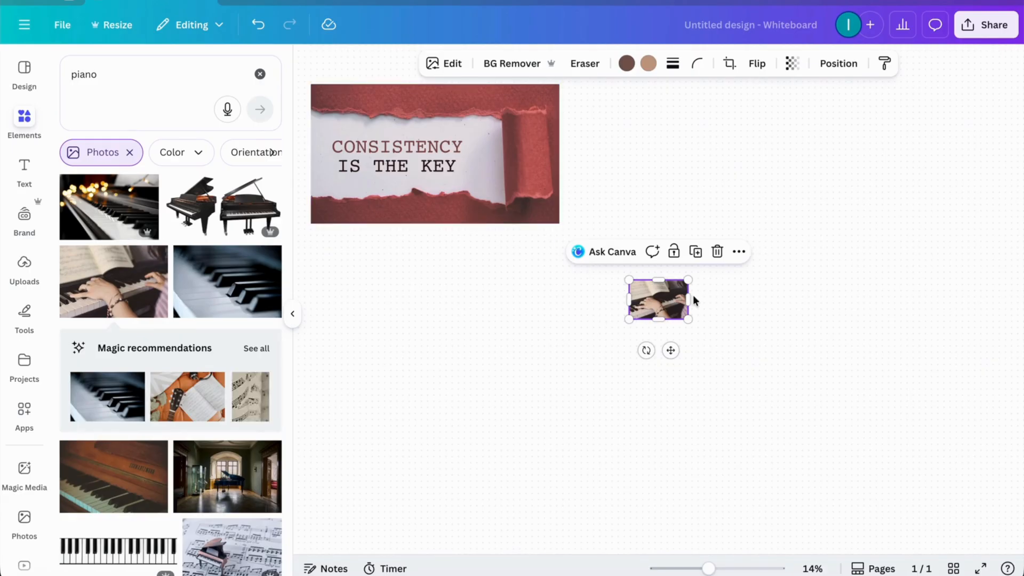
Step: Enlarge the piano photo and move it so it overlaps the lower-right corner of the consistency photo
{"action": "left_click_drag", "start_coordinate": [690, 299], "coordinate": [749, 300]}
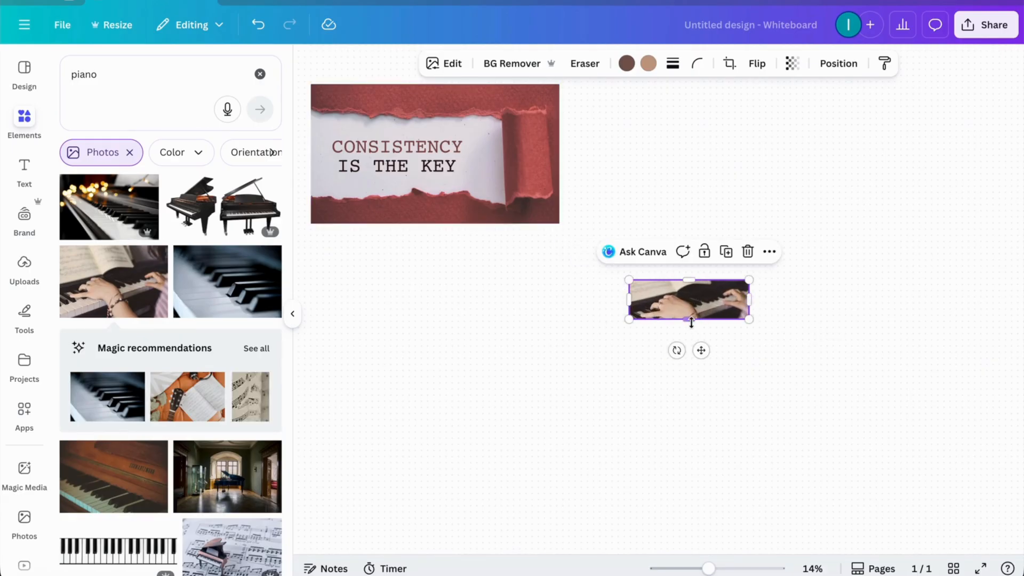
{"action": "left_click_drag", "start_coordinate": [691, 320], "coordinate": [693, 371]}
{"action": "left_click_drag", "start_coordinate": [631, 323], "coordinate": [553, 322]}
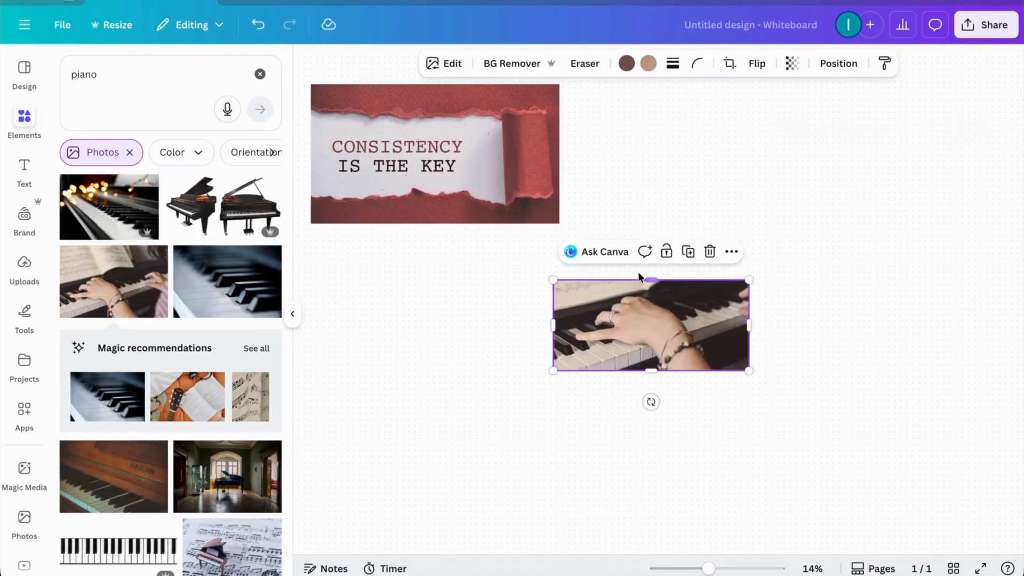
{"action": "left_click_drag", "start_coordinate": [653, 278], "coordinate": [651, 234]}
{"action": "left_click", "coordinate": [546, 425]}
{"action": "left_click_drag", "start_coordinate": [633, 307], "coordinate": [600, 260]}
{"action": "left_click", "coordinate": [523, 462]}
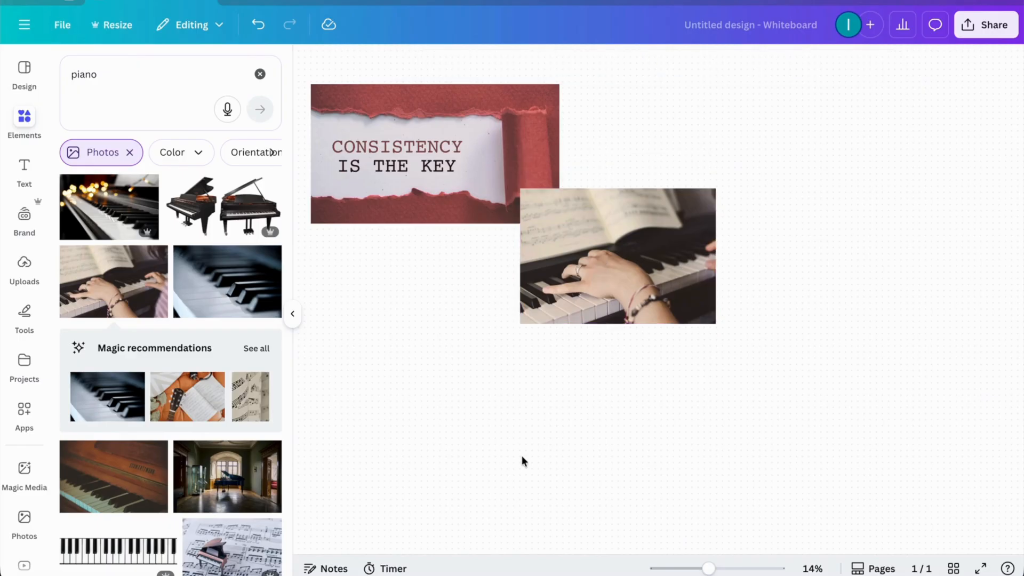
Step: Search the graphics for "painting" and place the black painter-at-easel silhouette on the consistency photo's upper-right corner
{"action": "left_click", "coordinate": [260, 74]}
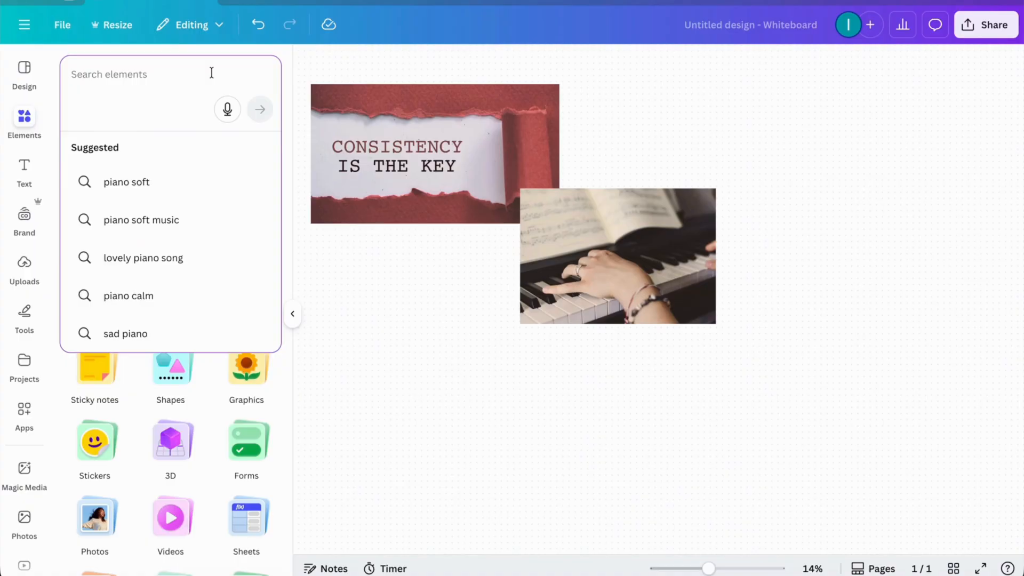
{"action": "type", "text": "painting"}
{"action": "key", "text": "Return"}
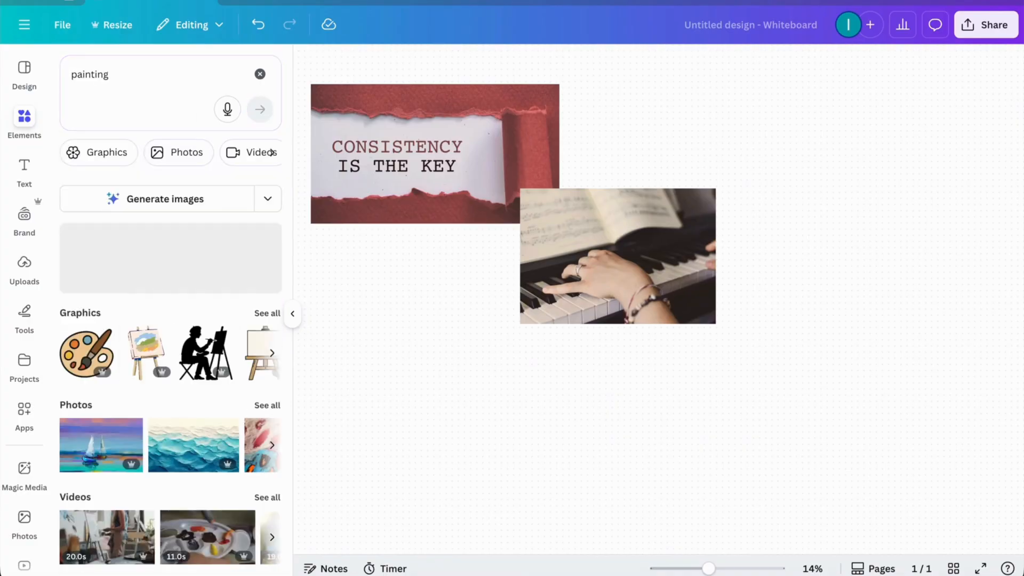
{"action": "left_click", "coordinate": [267, 313]}
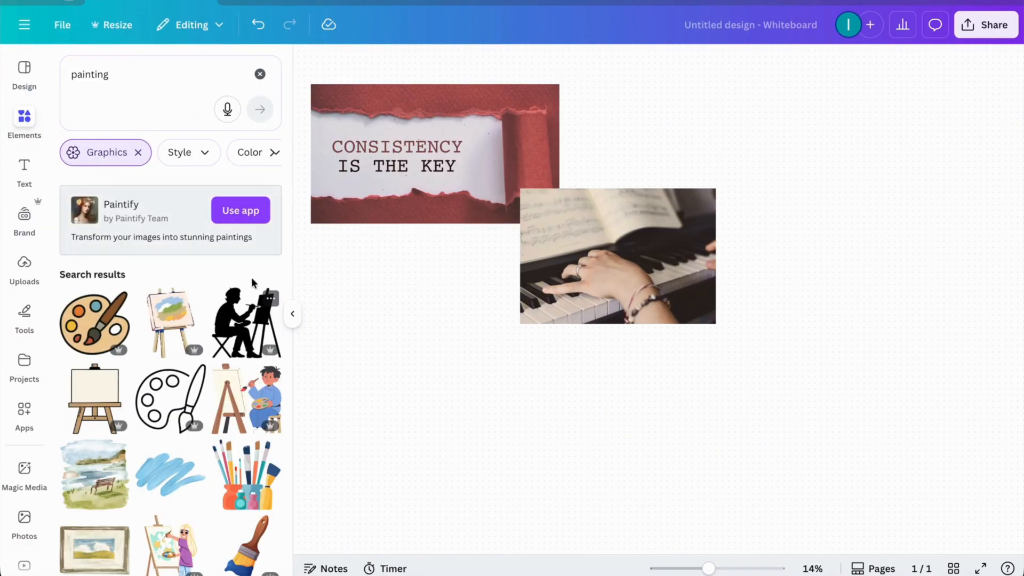
{"action": "scroll", "coordinate": [232, 359], "scroll_direction": "down", "scroll_amount": 3}
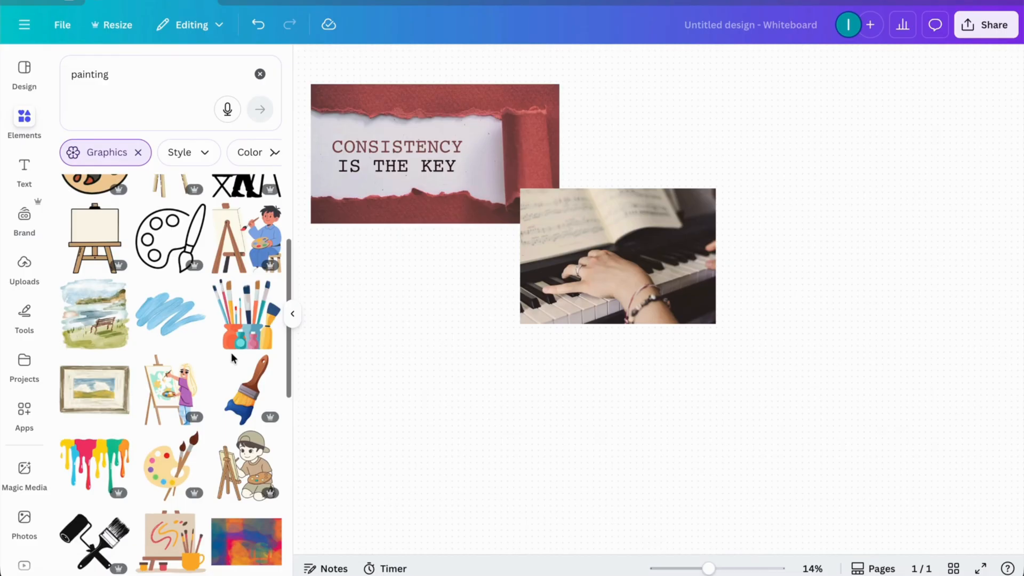
{"action": "scroll", "coordinate": [231, 353], "scroll_direction": "down", "scroll_amount": 5}
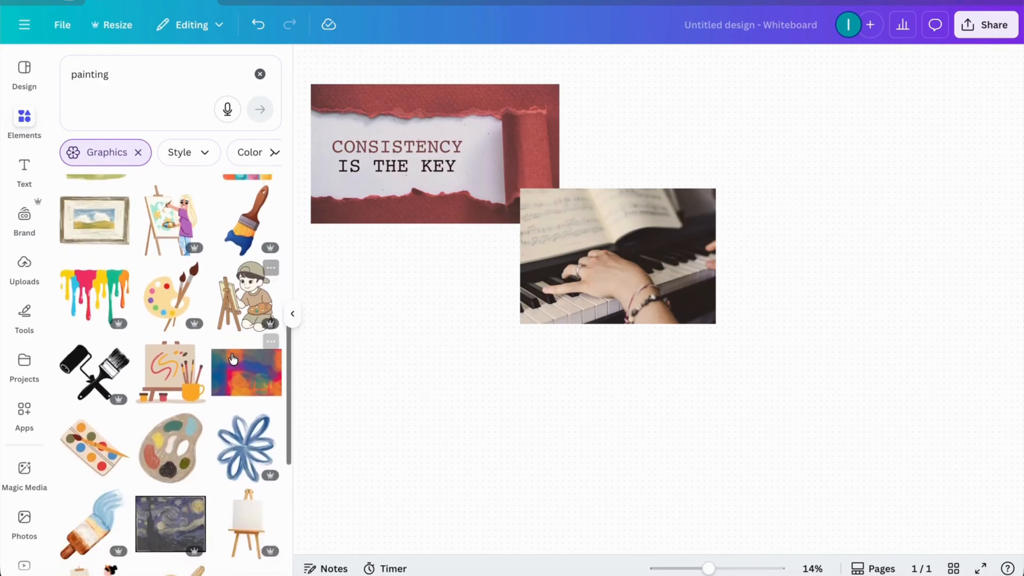
{"action": "scroll", "coordinate": [233, 358], "scroll_direction": "down", "scroll_amount": 3}
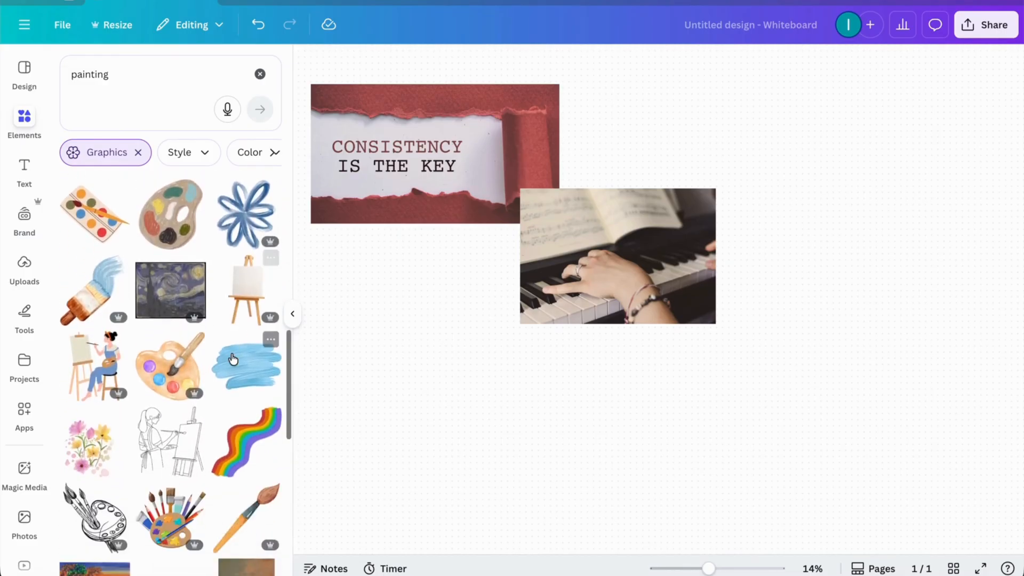
{"action": "scroll", "coordinate": [232, 358], "scroll_direction": "down", "scroll_amount": 5}
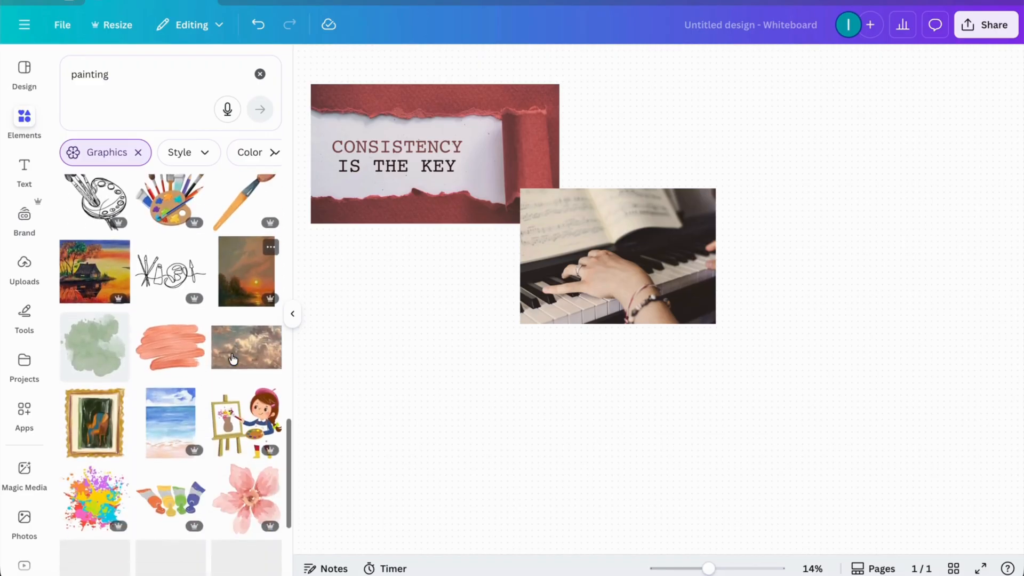
{"action": "scroll", "coordinate": [233, 360], "scroll_direction": "up", "scroll_amount": 17}
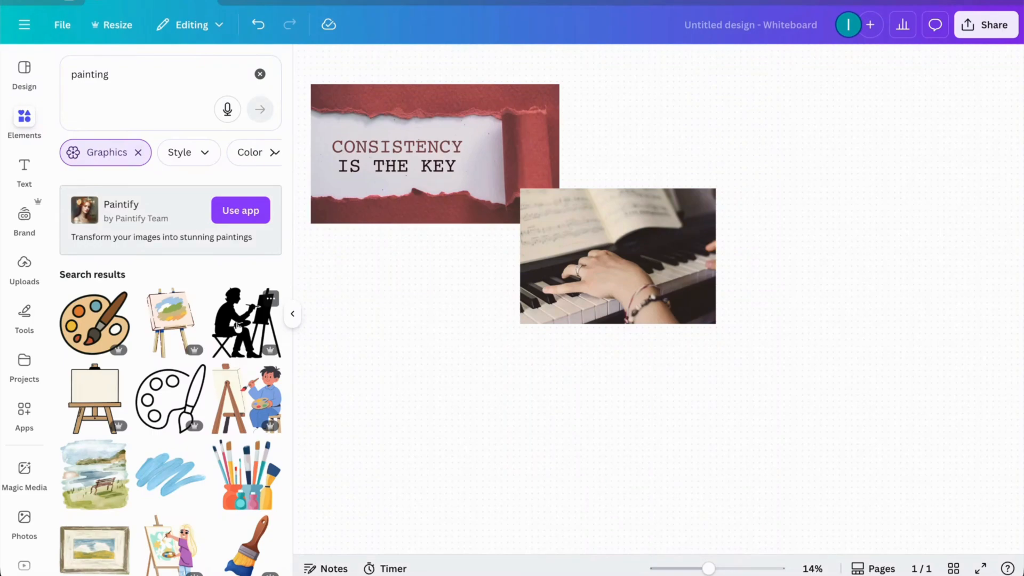
{"action": "left_click", "coordinate": [236, 324]}
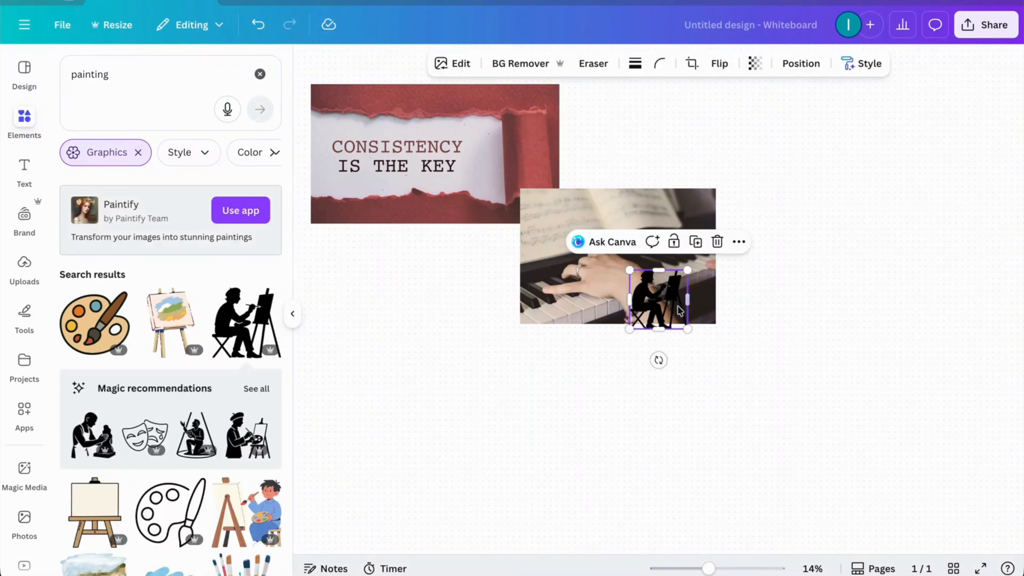
{"action": "mouse_move", "coordinate": [674, 304]}
{"action": "left_mouse_down"}
{"action": "mouse_move", "coordinate": [521, 381]}
{"action": "mouse_move", "coordinate": [550, 161]}
{"action": "mouse_move", "coordinate": [532, 108]}
{"action": "mouse_move", "coordinate": [542, 117]}
{"action": "left_mouse_up"}
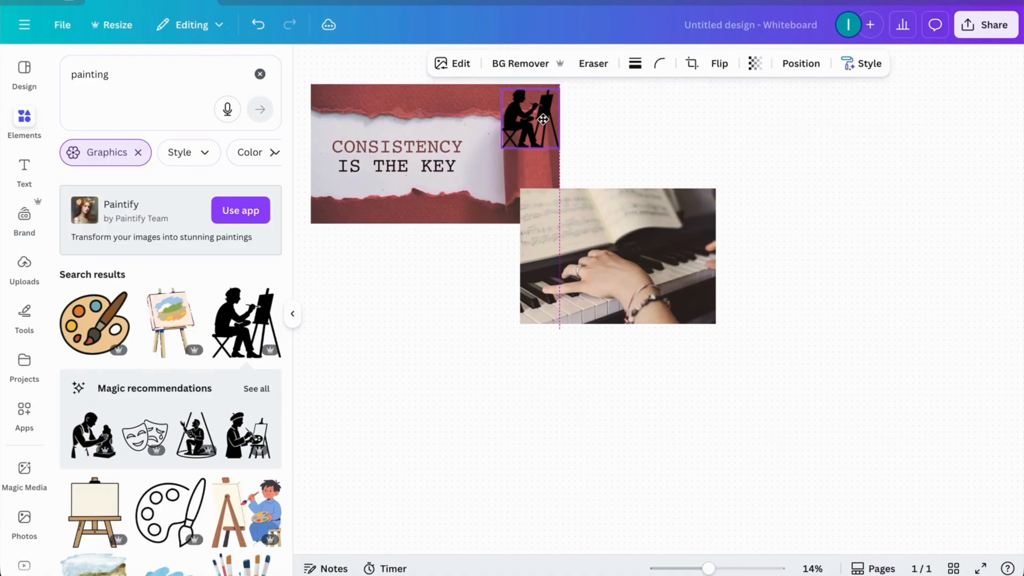
Step: Search the photos for "discipline" and place the green-highlighted "self-discipline" dictionary photo below the consistency photo
{"action": "left_click", "coordinate": [259, 74]}
{"action": "type", "text": "discipline"}
{"action": "key", "text": "Return"}
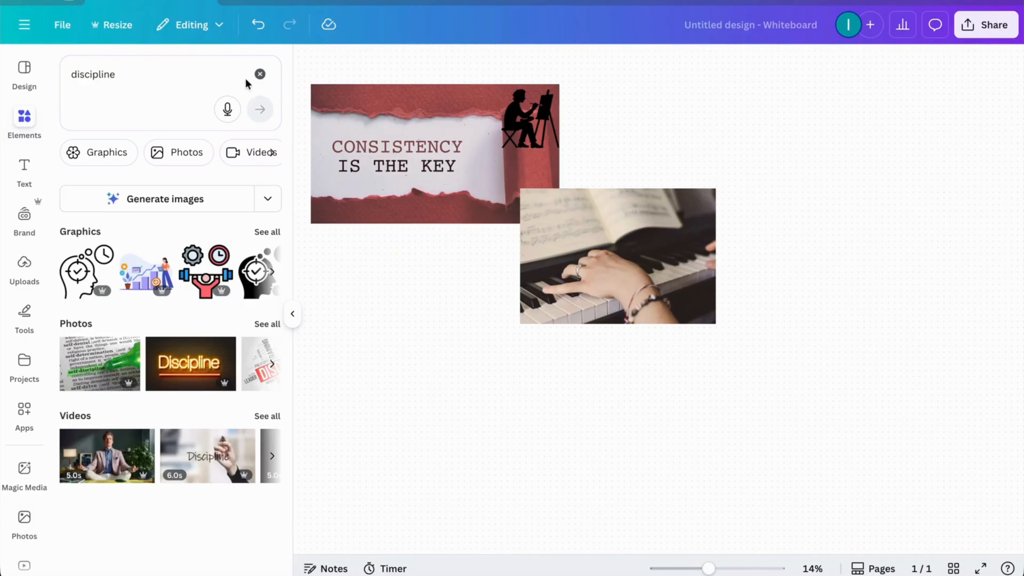
{"action": "left_click", "coordinate": [267, 324]}
{"action": "scroll", "coordinate": [231, 299], "scroll_direction": "down", "scroll_amount": 1}
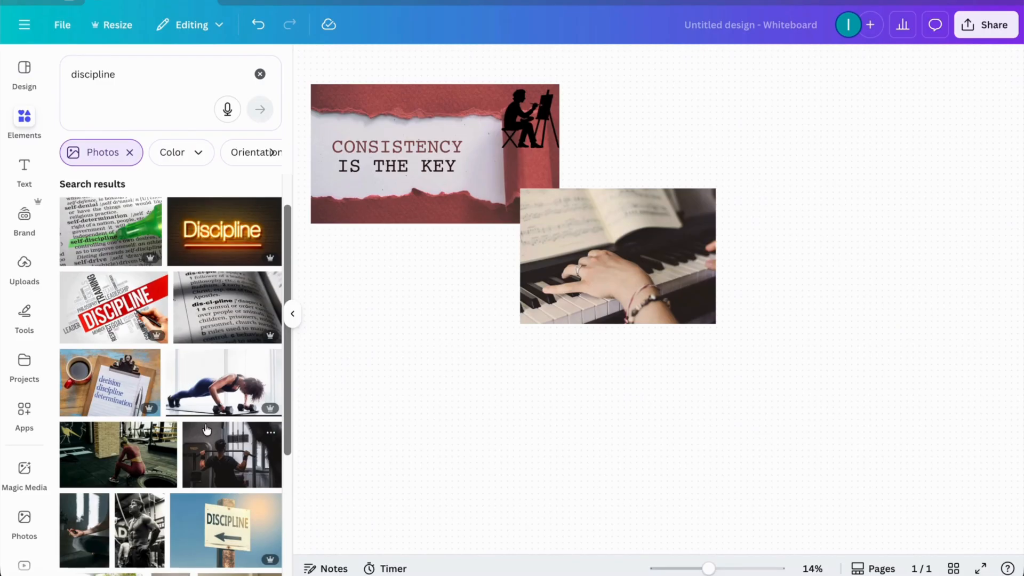
{"action": "left_click", "coordinate": [123, 234]}
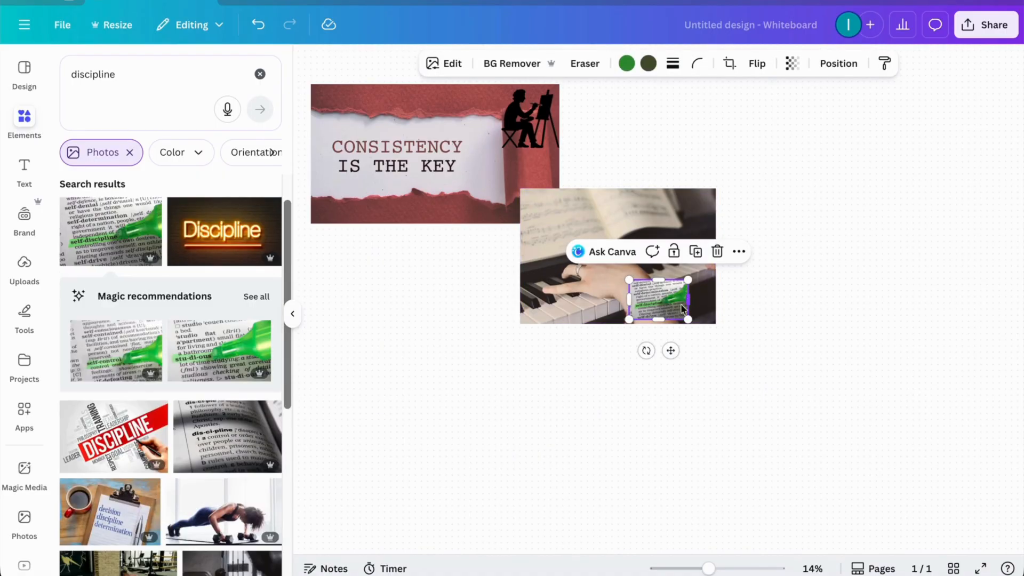
{"action": "mouse_move", "coordinate": [666, 300]}
{"action": "left_mouse_down"}
{"action": "mouse_move", "coordinate": [527, 297]}
{"action": "mouse_move", "coordinate": [384, 261]}
{"action": "mouse_move", "coordinate": [458, 258]}
{"action": "left_mouse_up"}
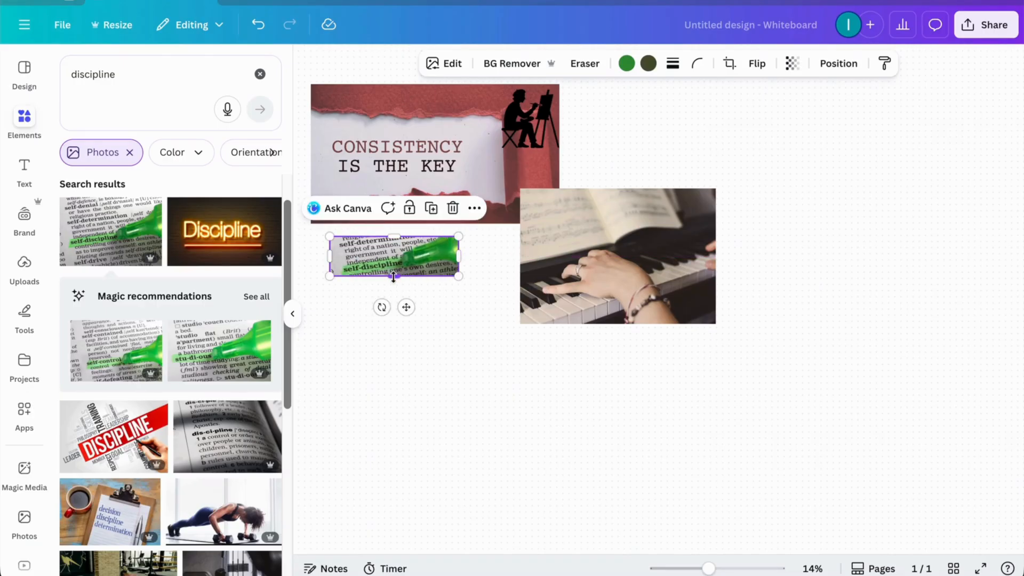
Step: Enlarge the self-discipline photo to the consistency photo's left edge and move it up directly against that photo's bottom edge
{"action": "left_click_drag", "start_coordinate": [393, 277], "coordinate": [393, 324]}
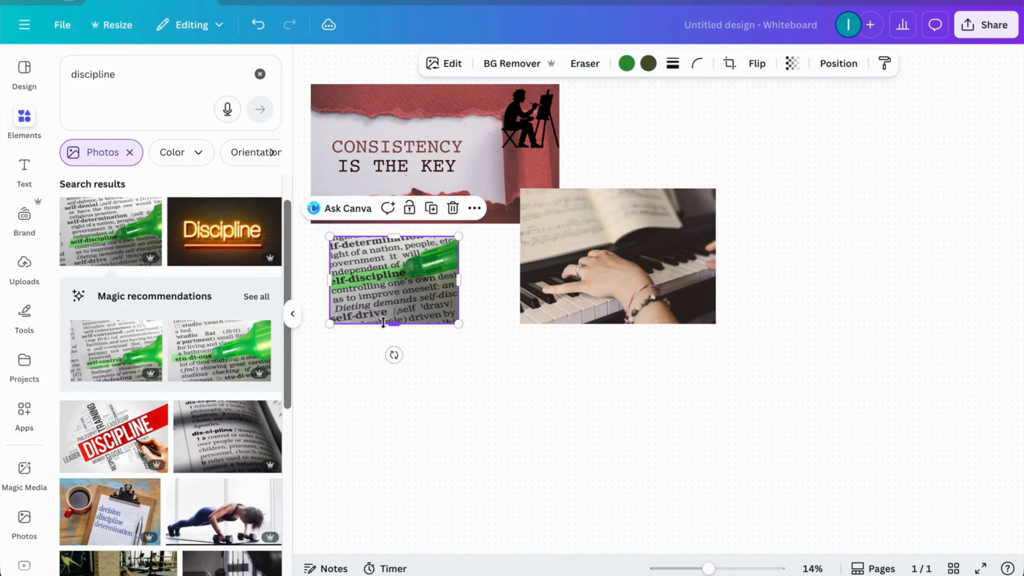
{"action": "left_click_drag", "start_coordinate": [330, 280], "coordinate": [312, 280]}
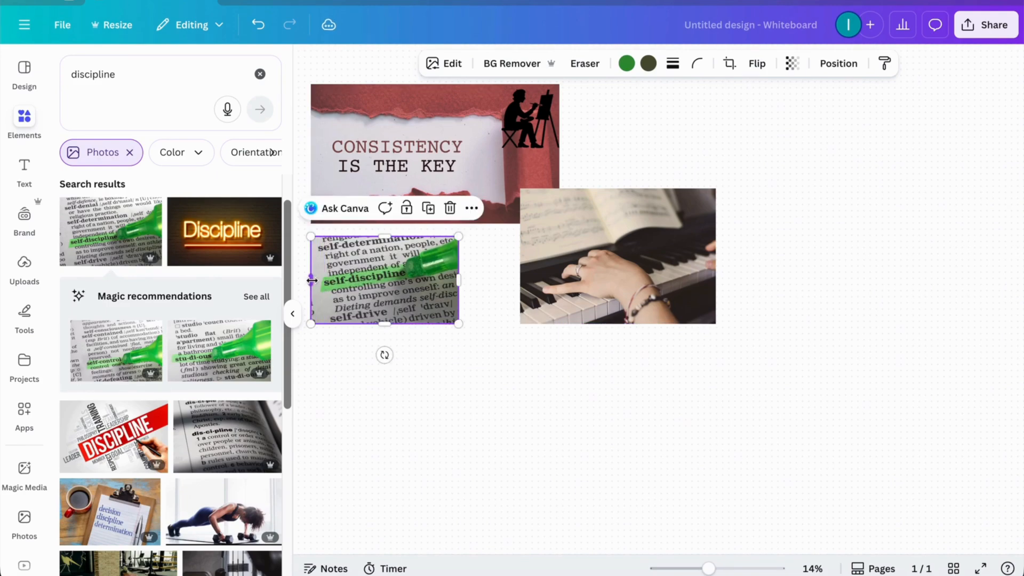
{"action": "left_click_drag", "start_coordinate": [392, 275], "coordinate": [392, 261]}
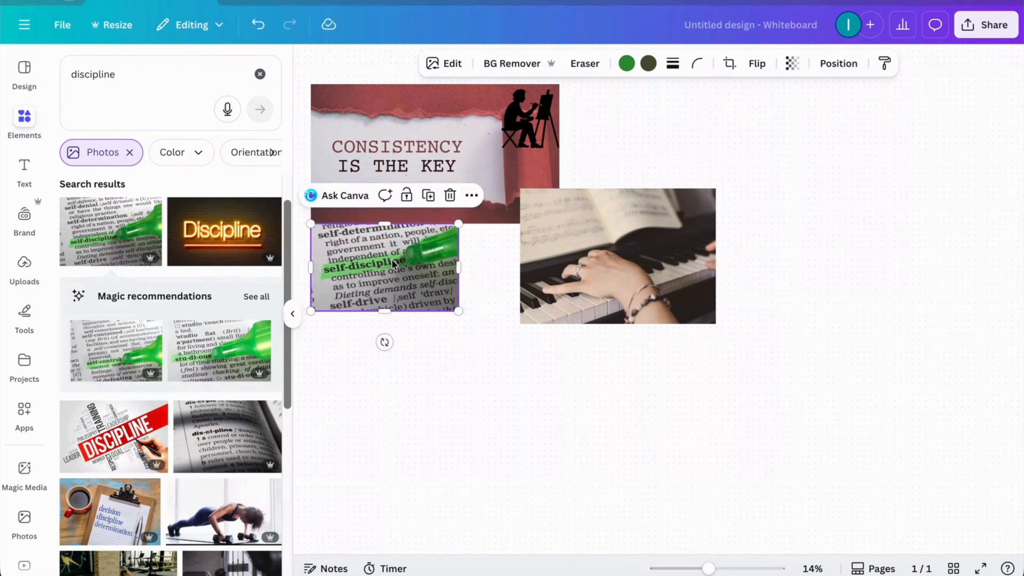
{"action": "left_click", "coordinate": [506, 385]}
Step: Move the piano photo slightly right and down so it only just overlaps the consistency photo's lower-right corner
{"action": "left_click", "coordinate": [585, 296]}
{"action": "mouse_move", "coordinate": [585, 297]}
{"action": "left_mouse_down"}
{"action": "mouse_move", "coordinate": [624, 298]}
{"action": "mouse_move", "coordinate": [601, 303]}
{"action": "left_mouse_up"}
{"action": "left_click", "coordinate": [513, 274]}
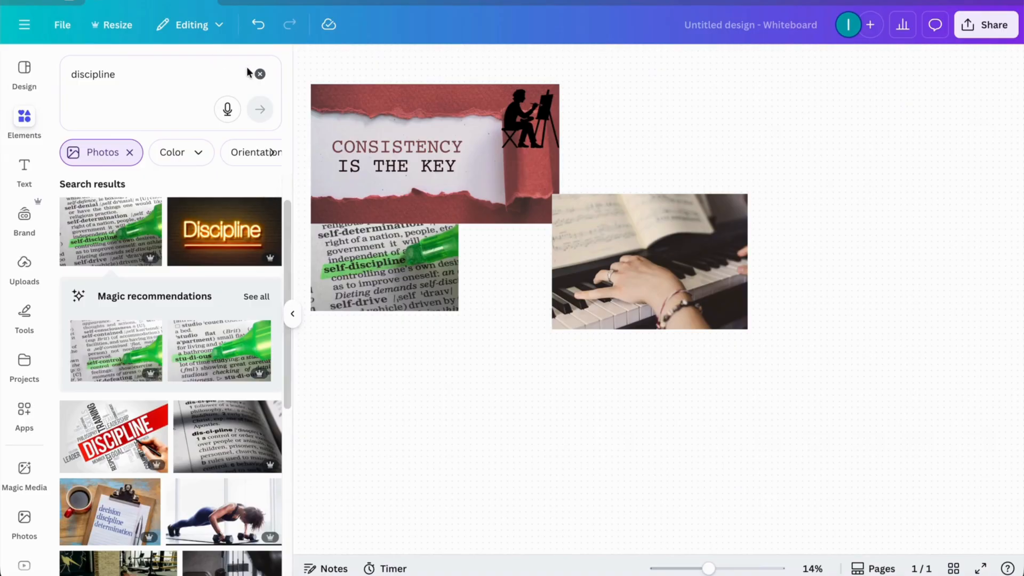
Step: Search the elements for "patience", show all photo results, and add the pink "BE PATIENT" letter-tile photo
{"action": "left_click", "coordinate": [257, 77]}
{"action": "left_click", "coordinate": [197, 73]}
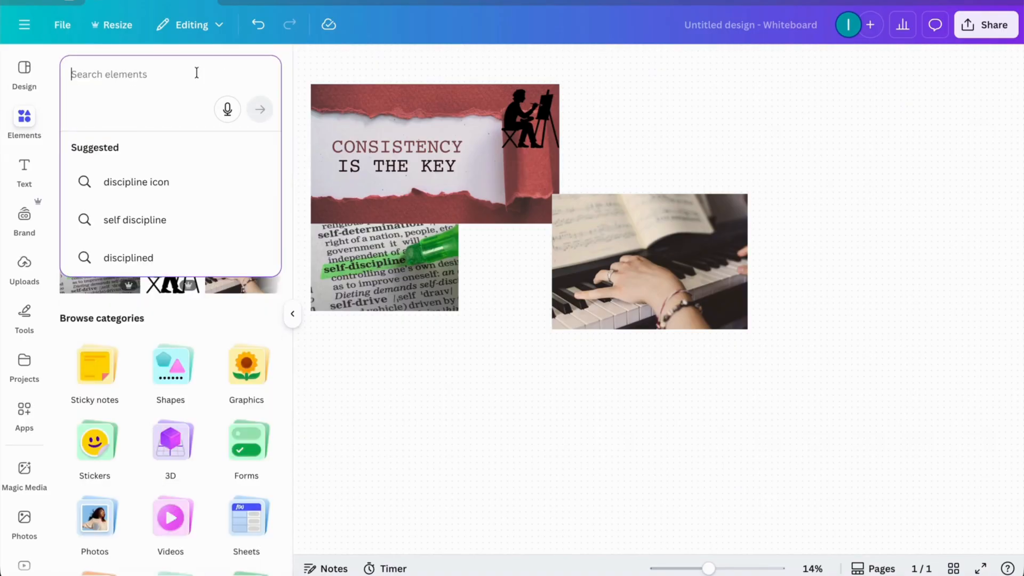
{"action": "type", "text": "patience"}
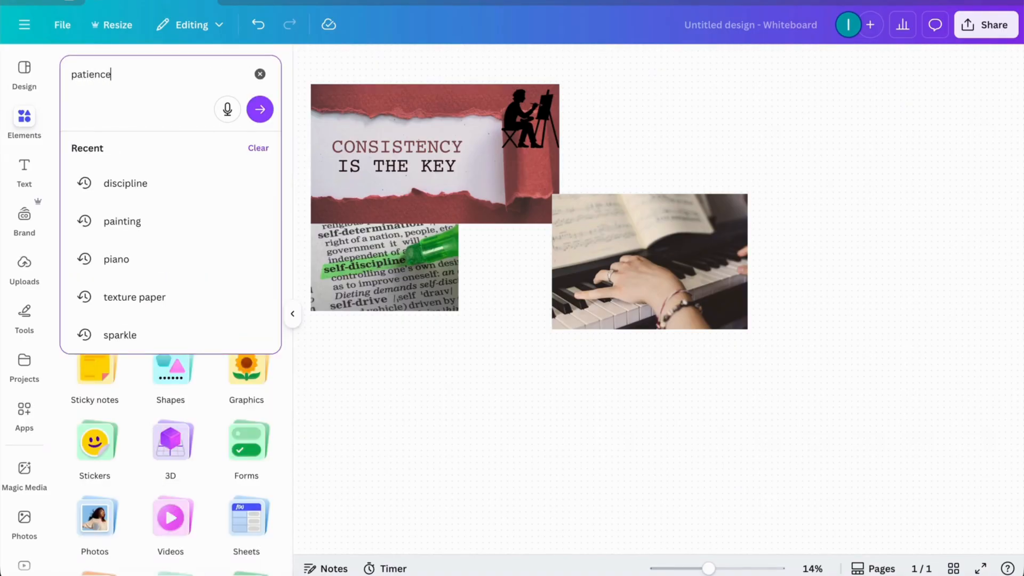
{"action": "key", "text": "Return"}
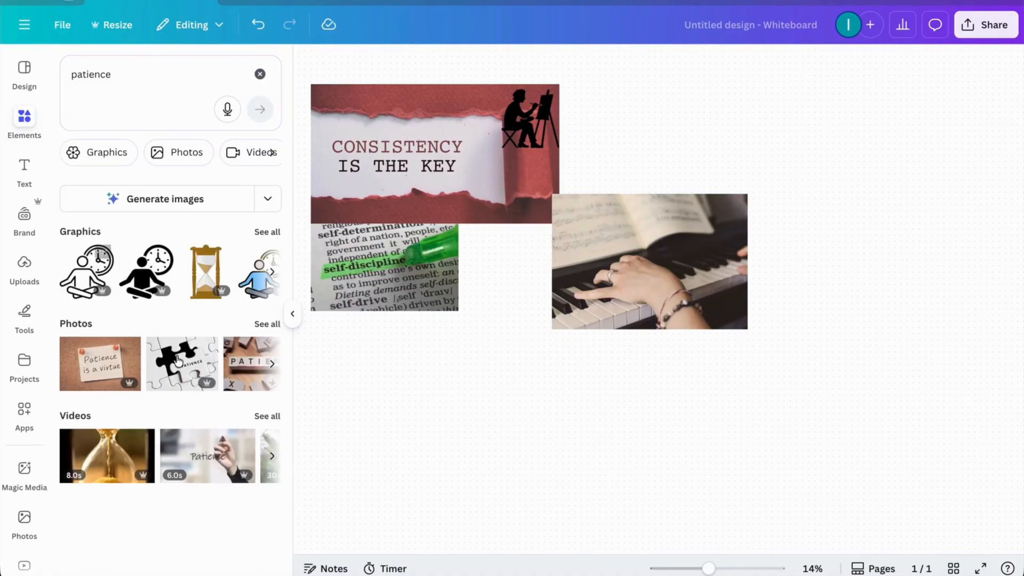
{"action": "left_click", "coordinate": [267, 324]}
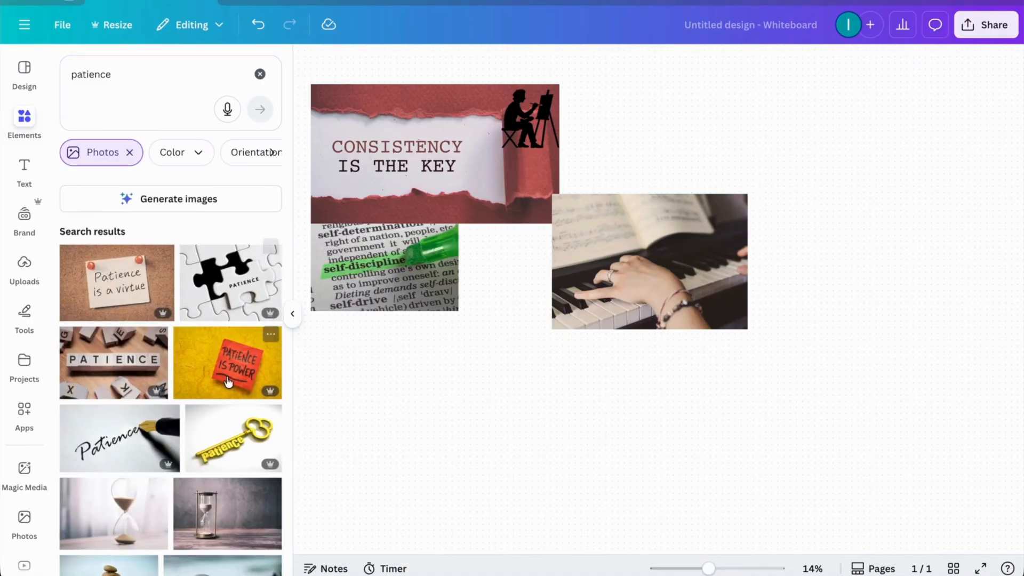
{"action": "scroll", "coordinate": [227, 385], "scroll_direction": "down", "scroll_amount": 1}
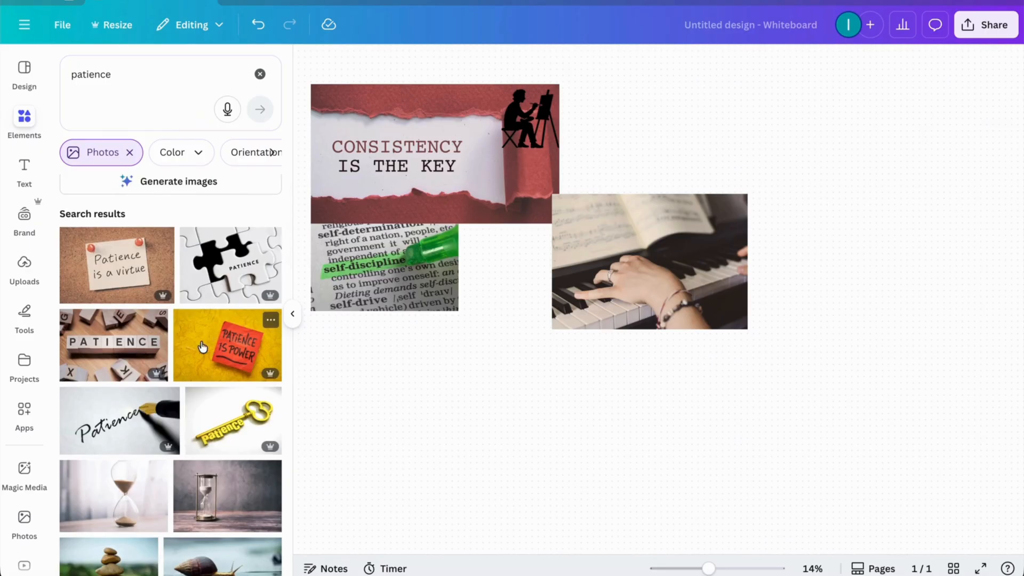
{"action": "scroll", "coordinate": [203, 346], "scroll_direction": "down", "scroll_amount": 5}
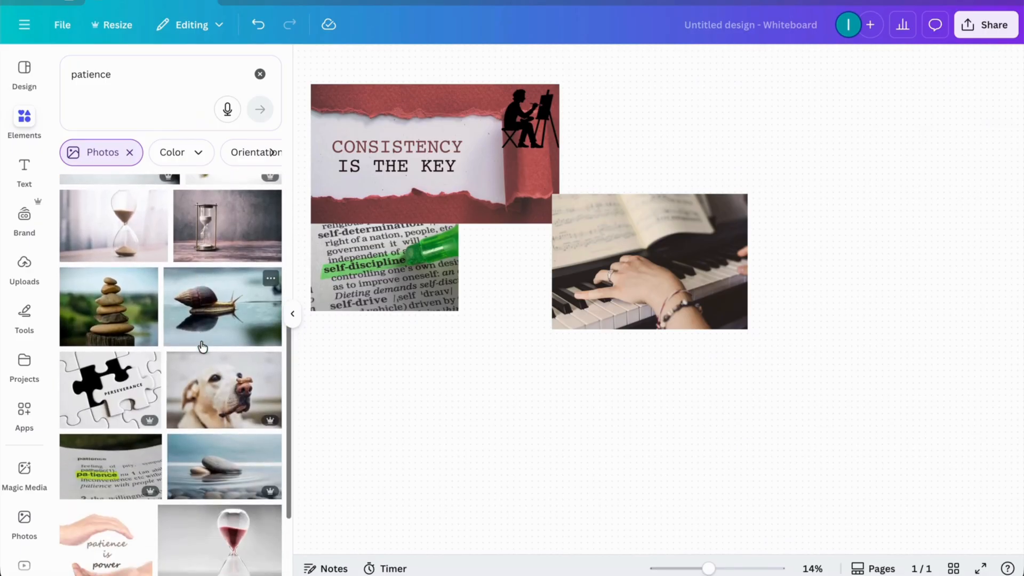
{"action": "scroll", "coordinate": [203, 346], "scroll_direction": "down", "scroll_amount": 4}
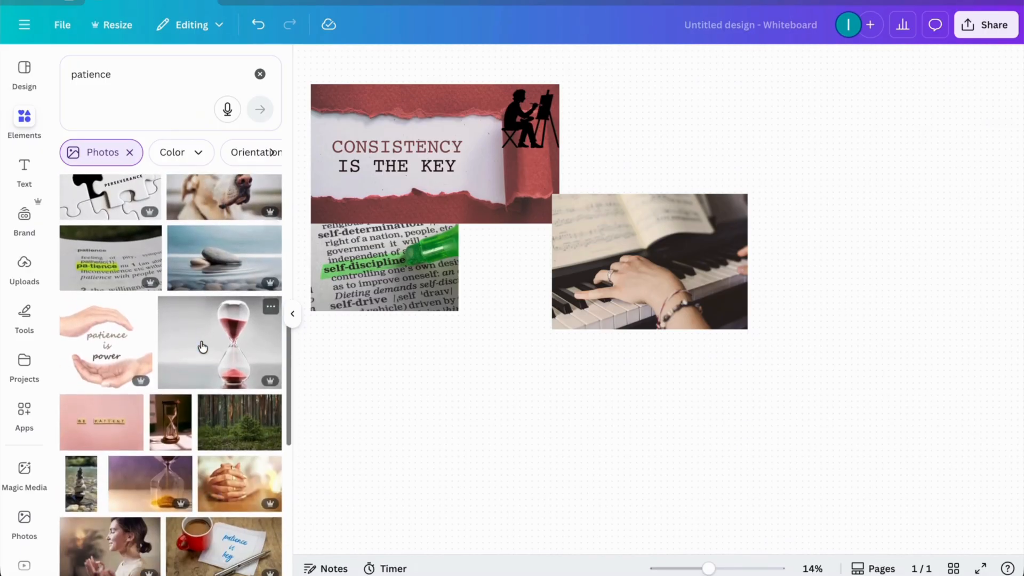
{"action": "scroll", "coordinate": [203, 347], "scroll_direction": "down", "scroll_amount": 2}
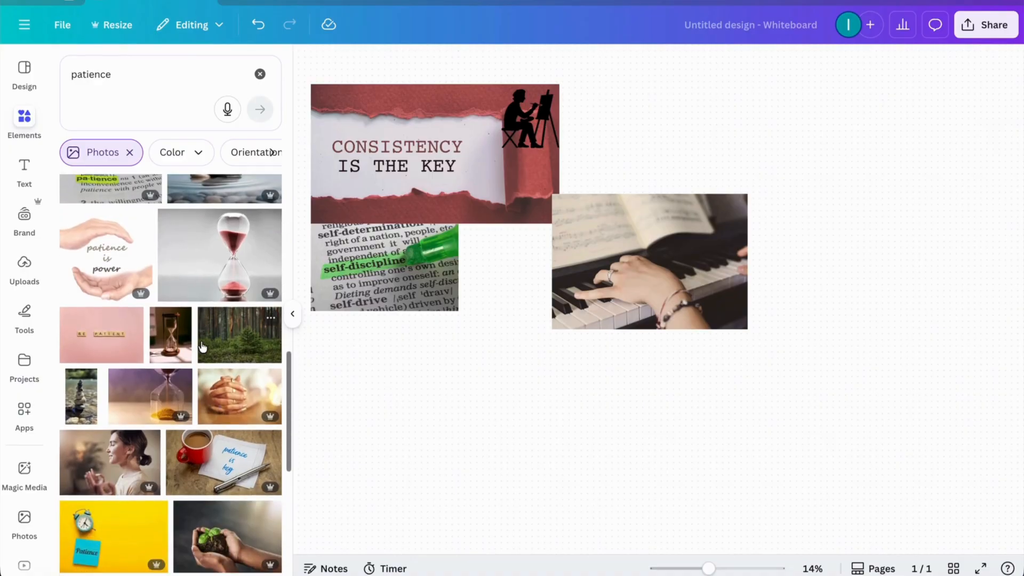
{"action": "left_click", "coordinate": [102, 335]}
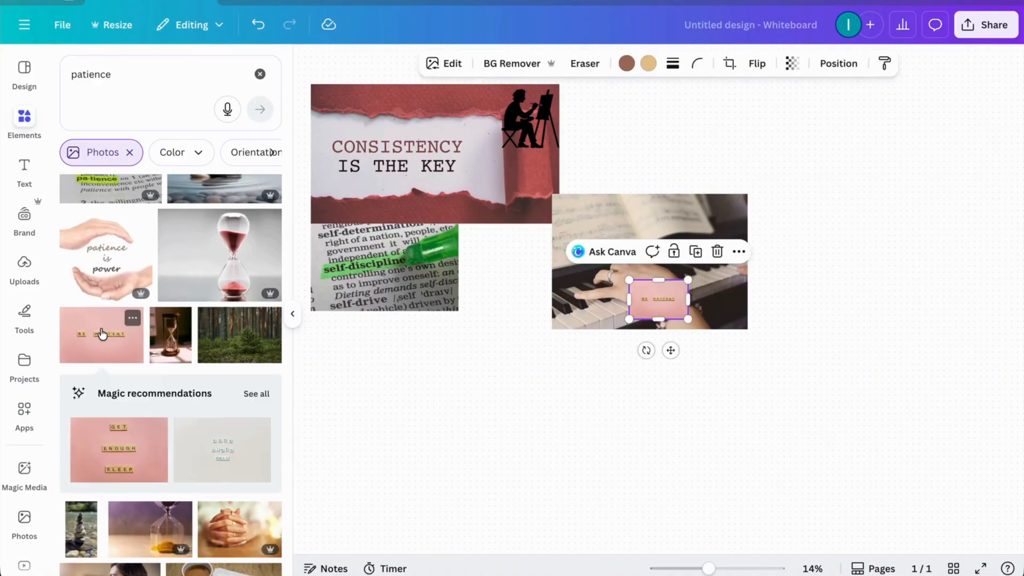
Step: Enlarge the "BE PATIENT" photo and fit it between the self-discipline and piano photos, beneath the consistency photo
{"action": "left_click_drag", "start_coordinate": [668, 303], "coordinate": [504, 321]}
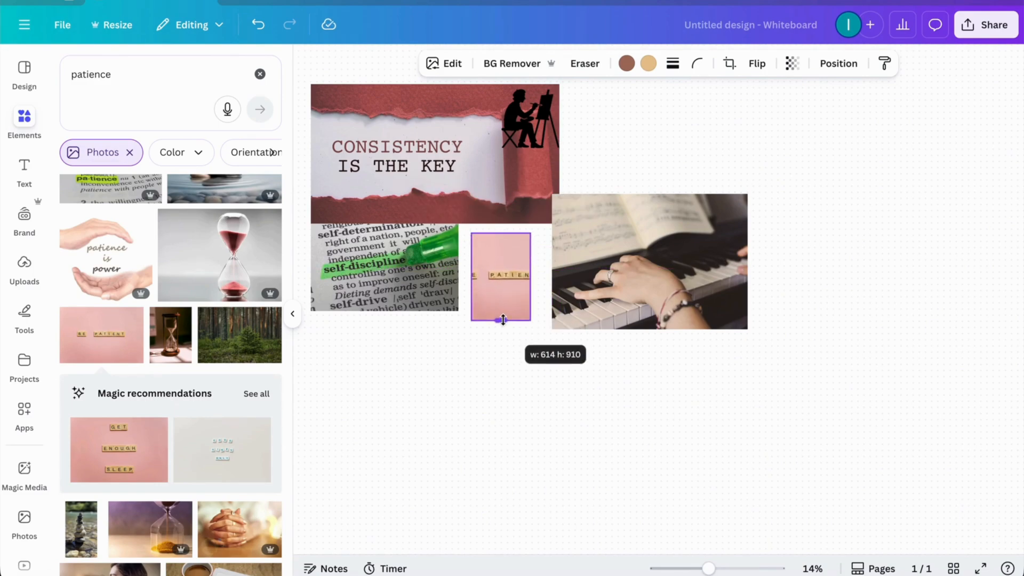
{"action": "left_click_drag", "start_coordinate": [531, 275], "coordinate": [569, 275]}
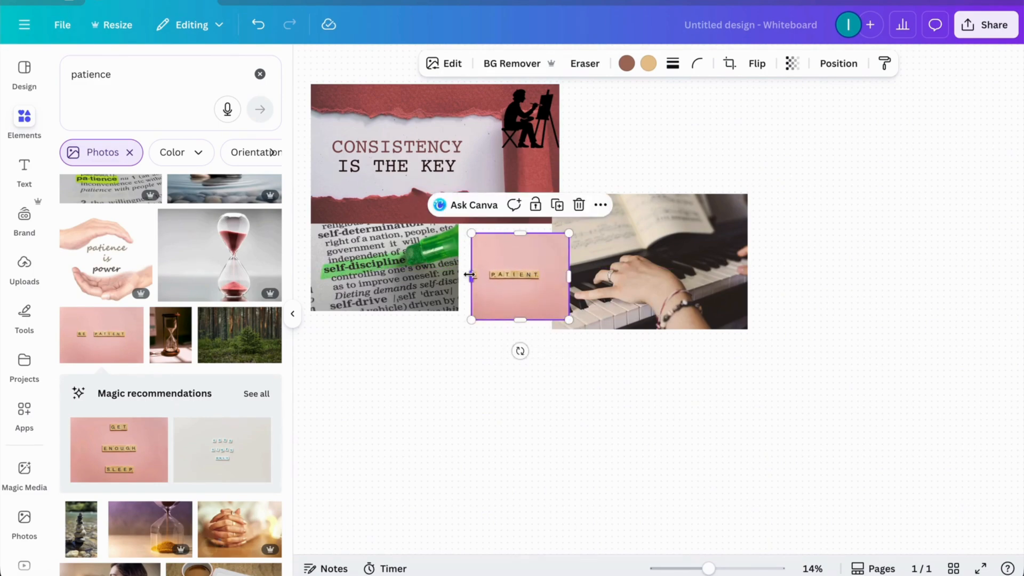
{"action": "left_click_drag", "start_coordinate": [473, 275], "coordinate": [443, 277]}
{"action": "left_click_drag", "start_coordinate": [503, 233], "coordinate": [503, 223]}
{"action": "left_click_drag", "start_coordinate": [504, 257], "coordinate": [512, 258]}
{"action": "left_click", "coordinate": [577, 405]}
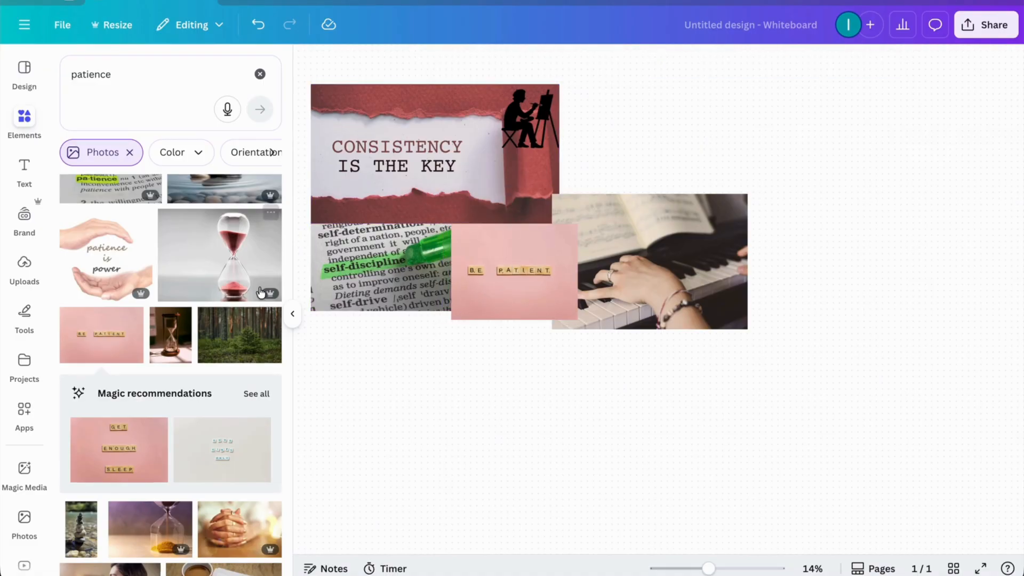
Step: Search the elements for "momentum" and show all photo results
{"action": "left_click", "coordinate": [259, 74]}
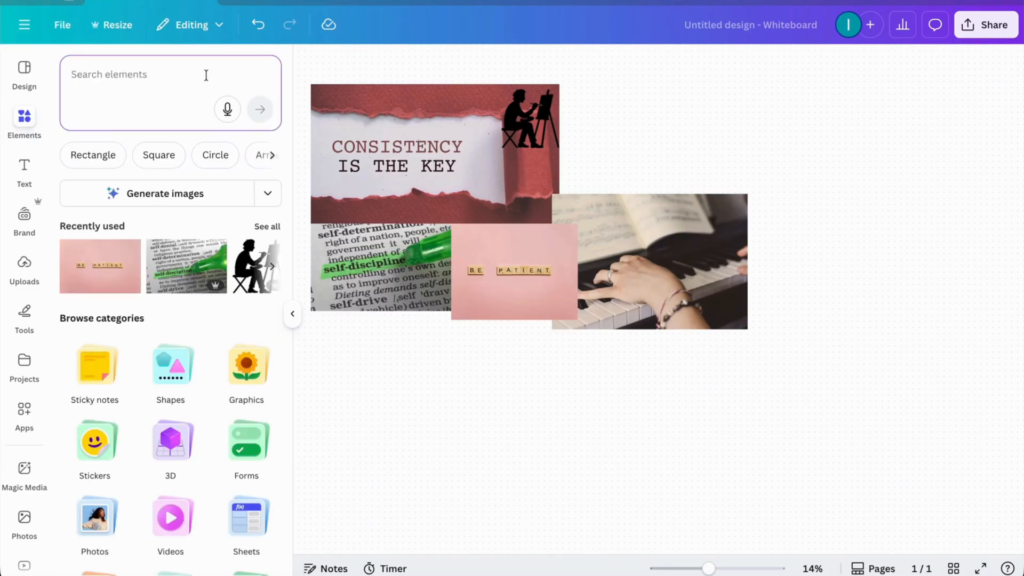
{"action": "type", "text": "momentum"}
{"action": "key", "text": "Return"}
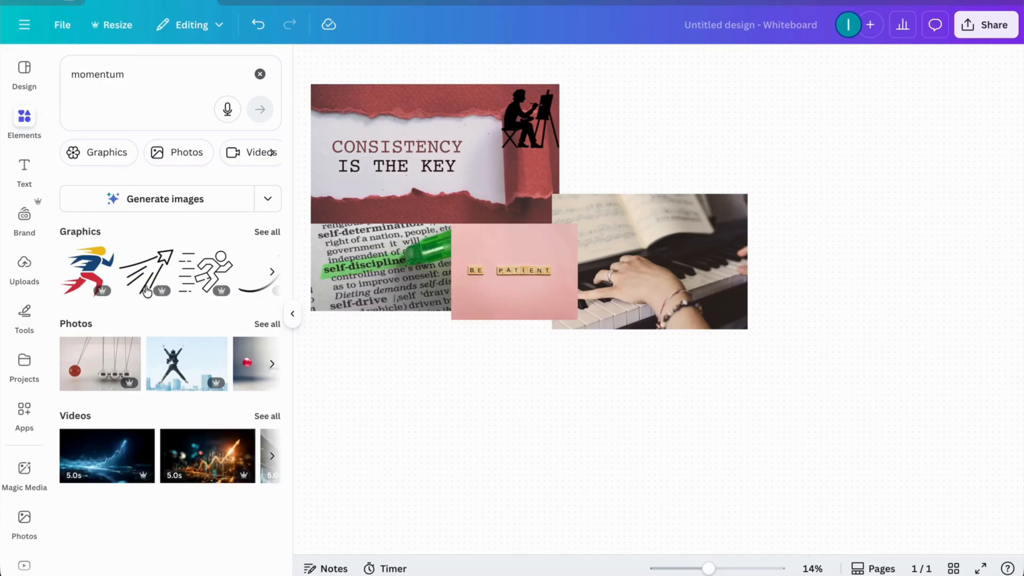
{"action": "left_click", "coordinate": [276, 324]}
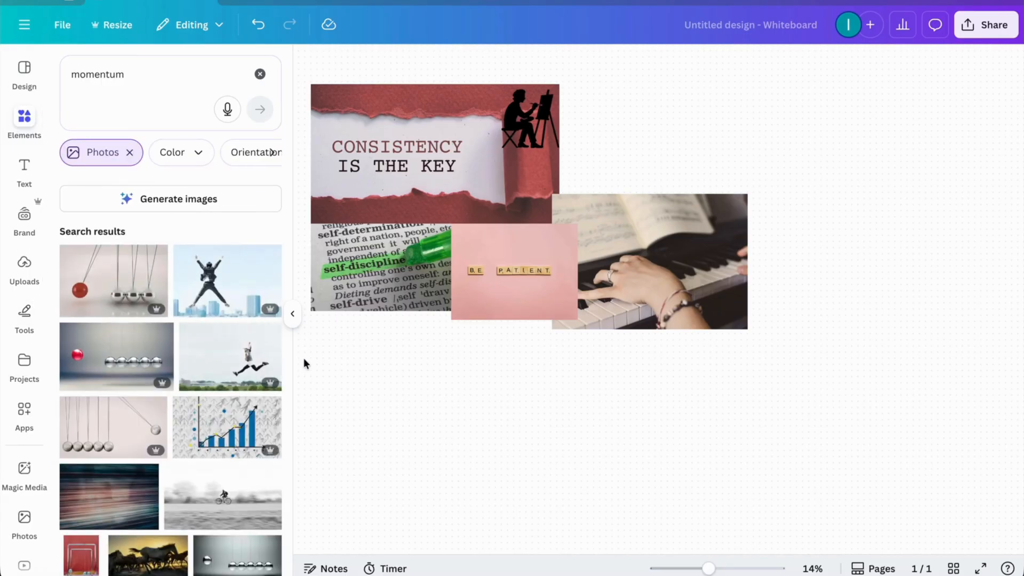
Step: Add the photo of the leaping woman in a white dress from the momentum results and enlarge it
{"action": "scroll", "coordinate": [303, 389], "scroll_direction": "down", "scroll_amount": 1}
{"action": "scroll", "coordinate": [517, 331], "scroll_direction": "up", "scroll_amount": 1}
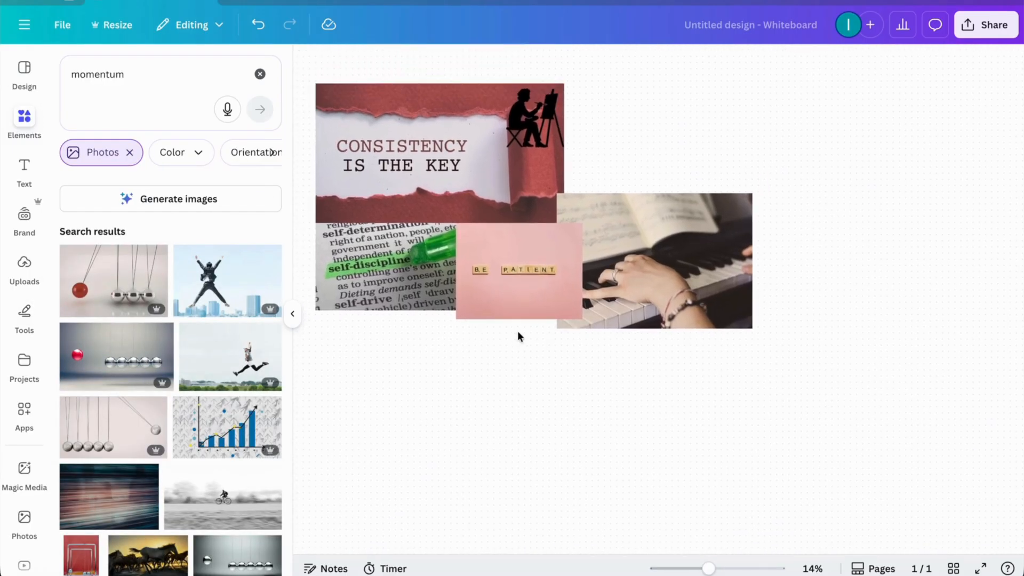
{"action": "scroll", "coordinate": [517, 332], "scroll_direction": "down", "scroll_amount": 1}
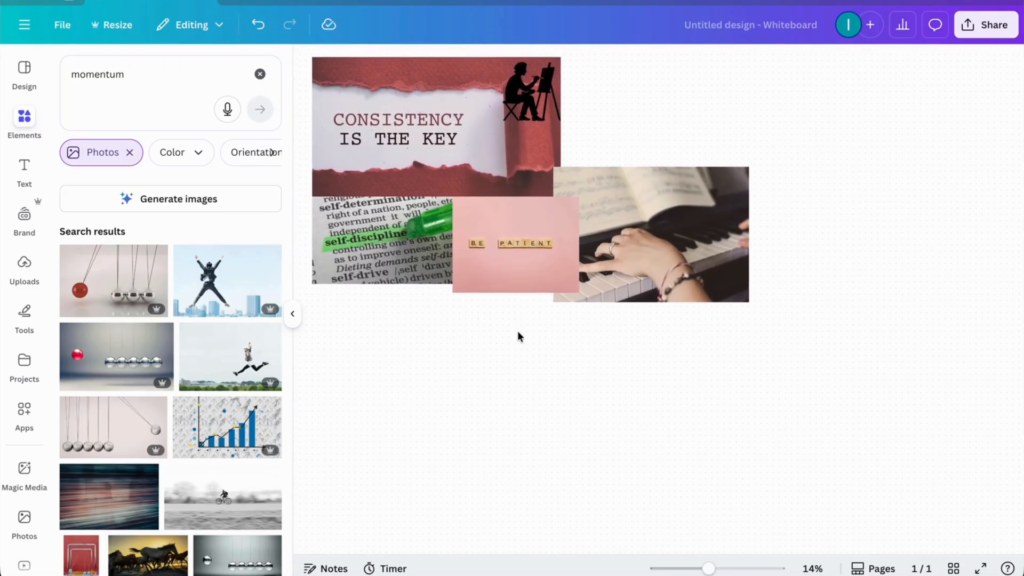
{"action": "scroll", "coordinate": [278, 325], "scroll_direction": "down", "scroll_amount": 5}
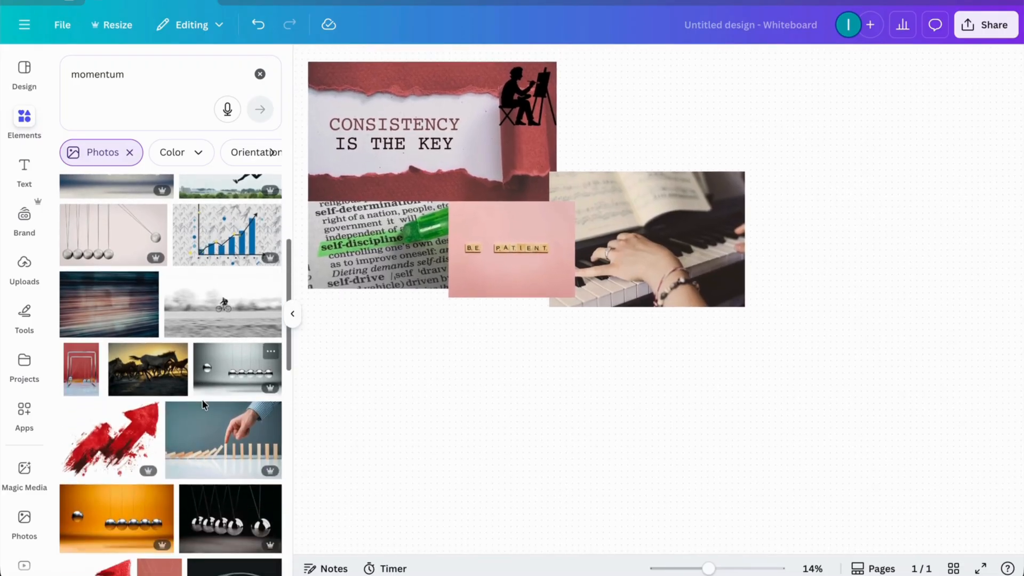
{"action": "scroll", "coordinate": [203, 404], "scroll_direction": "down", "scroll_amount": 5}
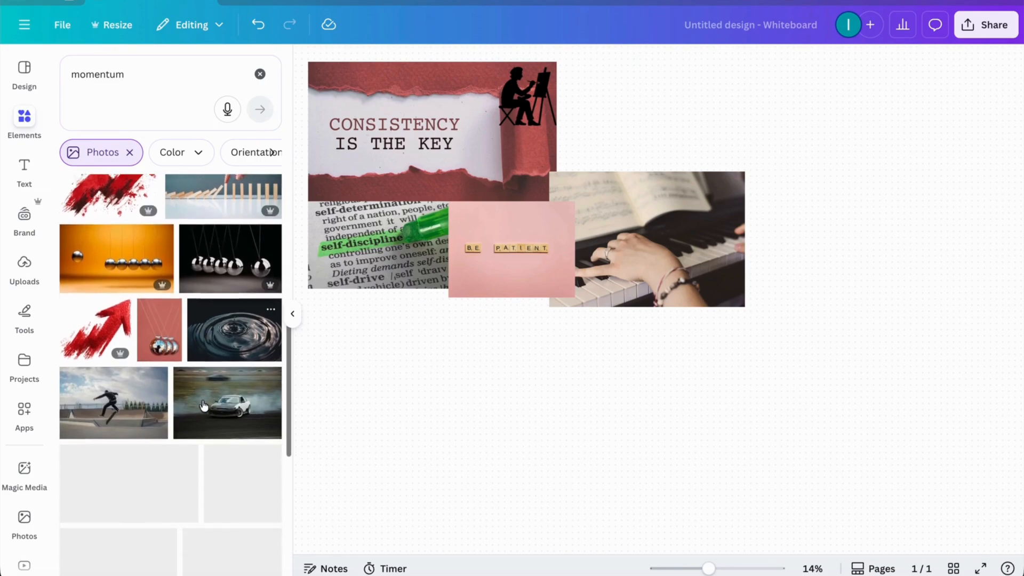
{"action": "scroll", "coordinate": [202, 404], "scroll_direction": "down", "scroll_amount": 3}
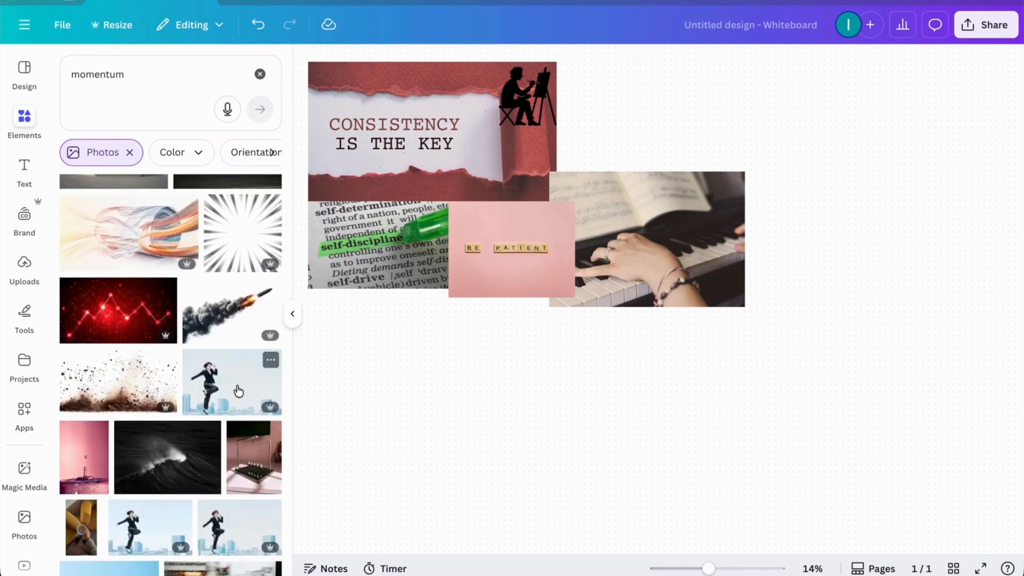
{"action": "scroll", "coordinate": [239, 391], "scroll_direction": "down", "scroll_amount": 10}
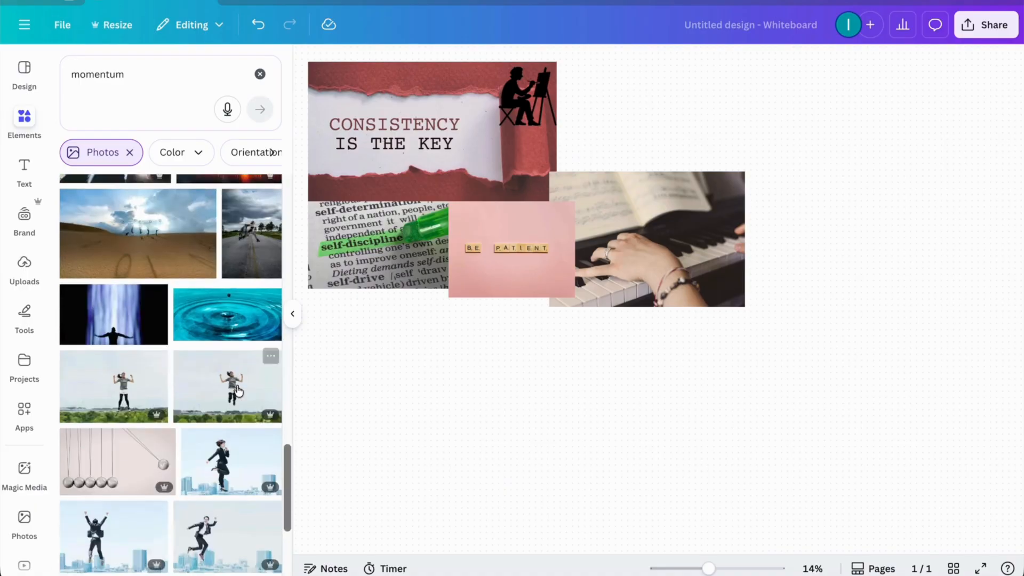
{"action": "scroll", "coordinate": [238, 390], "scroll_direction": "down", "scroll_amount": 3}
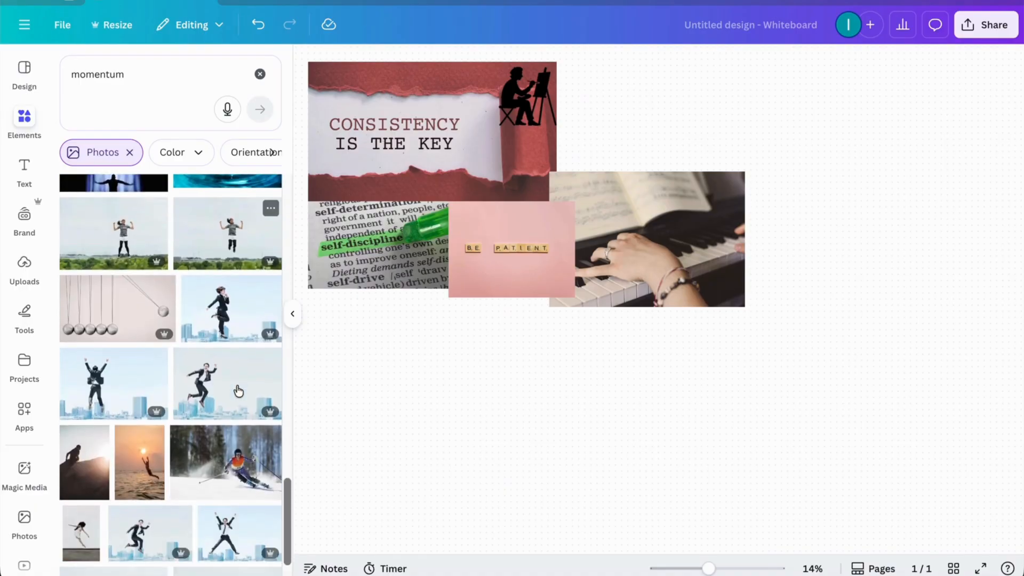
{"action": "scroll", "coordinate": [238, 391], "scroll_direction": "down", "scroll_amount": 3}
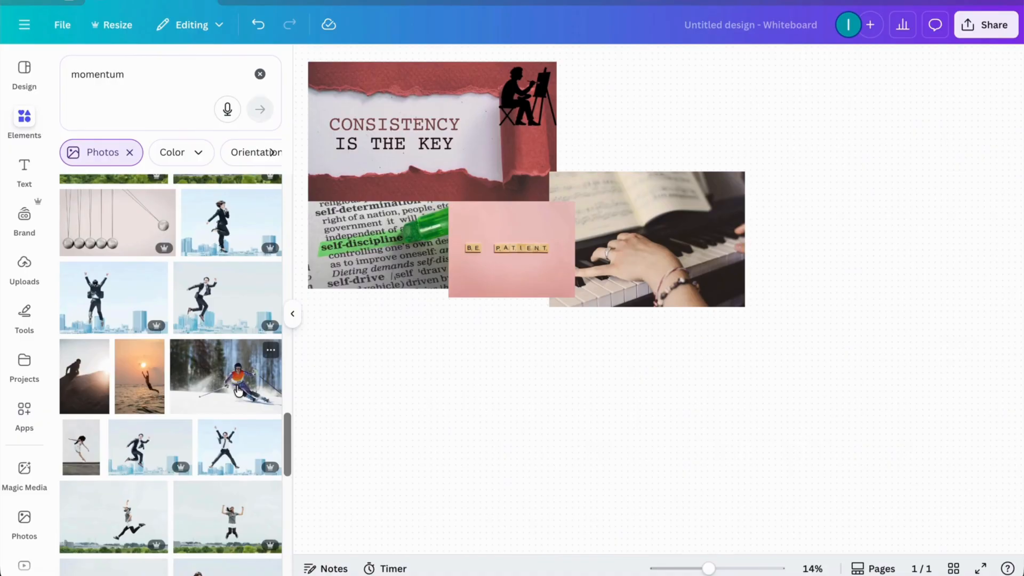
{"action": "left_click", "coordinate": [81, 452]}
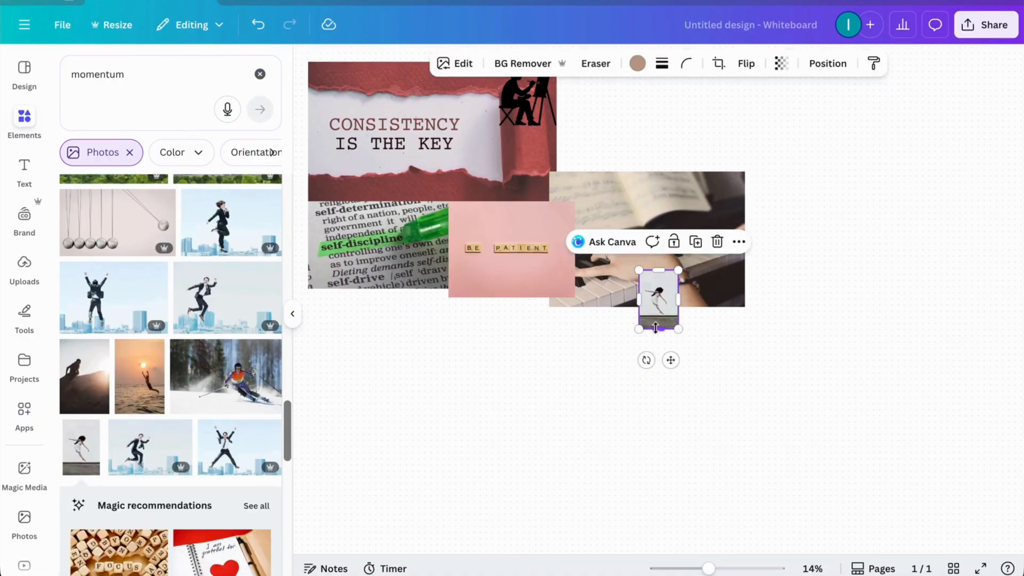
{"action": "left_click_drag", "start_coordinate": [661, 330], "coordinate": [657, 389]}
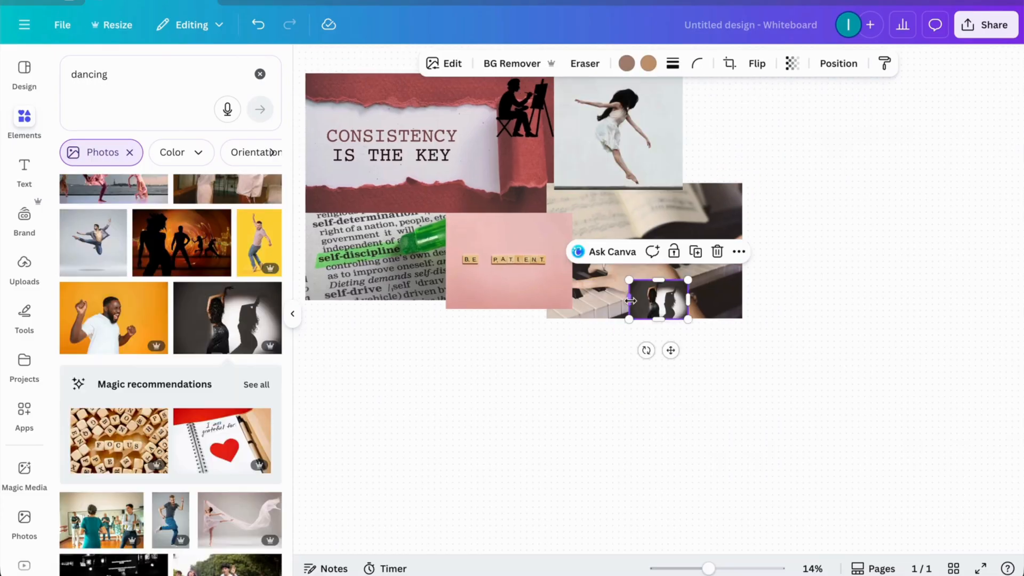
Step: Enlarge the photo of the dancer with her shadow on the wall and place it below the self-discipline photo
{"action": "left_click_drag", "start_coordinate": [658, 320], "coordinate": [617, 400]}
{"action": "left_click_drag", "start_coordinate": [617, 276], "coordinate": [613, 233]}
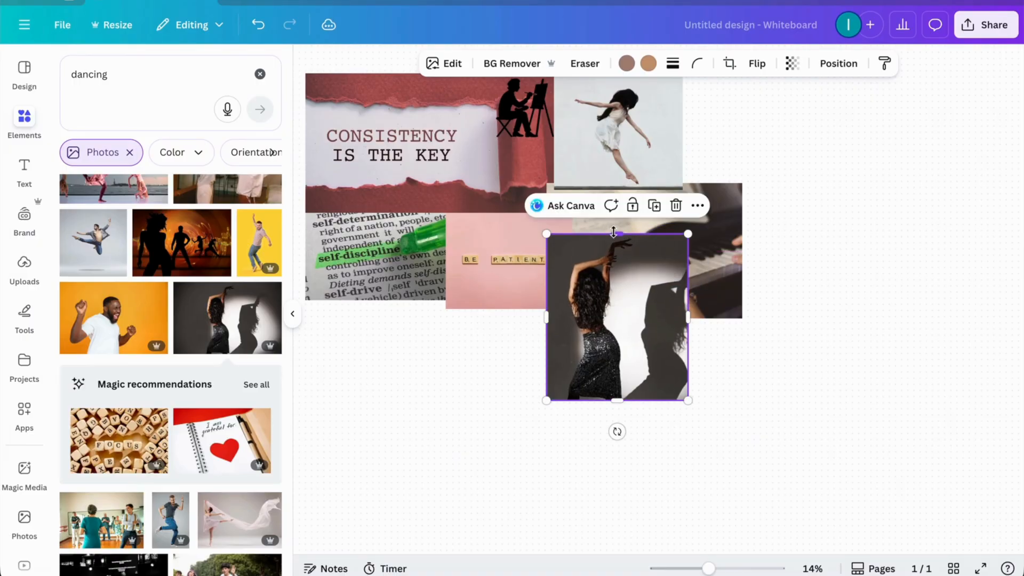
{"action": "left_click", "coordinate": [491, 430]}
{"action": "left_click_drag", "start_coordinate": [617, 338], "coordinate": [395, 363]}
{"action": "left_click", "coordinate": [516, 421]}
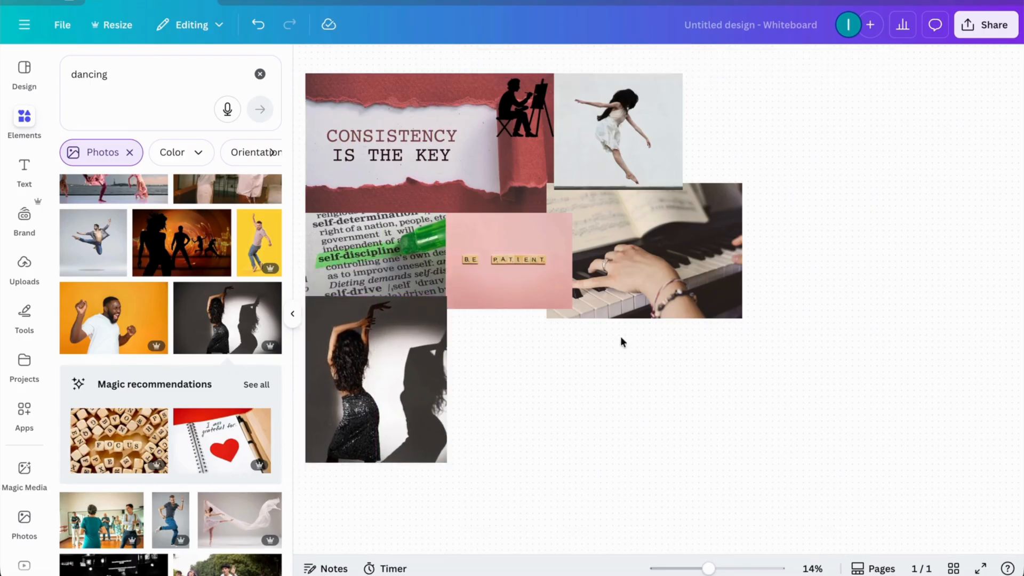
Step: Search the photos for "singing" and add the yellow photo with music notes and roses
{"action": "left_click", "coordinate": [260, 74]}
{"action": "type", "text": "singing"}
{"action": "key", "text": "Return"}
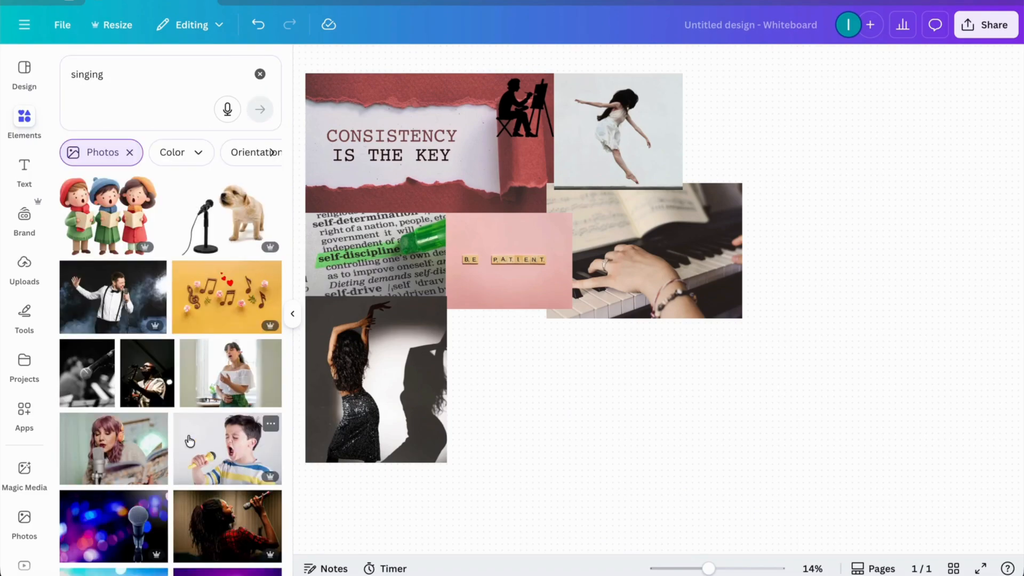
{"action": "left_click", "coordinate": [219, 313]}
Step: Enlarge the yellow music-notes photo and place it to the right of the leaping woman photo, above the piano photo
{"action": "left_click_drag", "start_coordinate": [660, 318], "coordinate": [658, 403]}
{"action": "left_click_drag", "start_coordinate": [630, 340], "coordinate": [553, 340]}
{"action": "left_click_drag", "start_coordinate": [689, 338], "coordinate": [743, 330]}
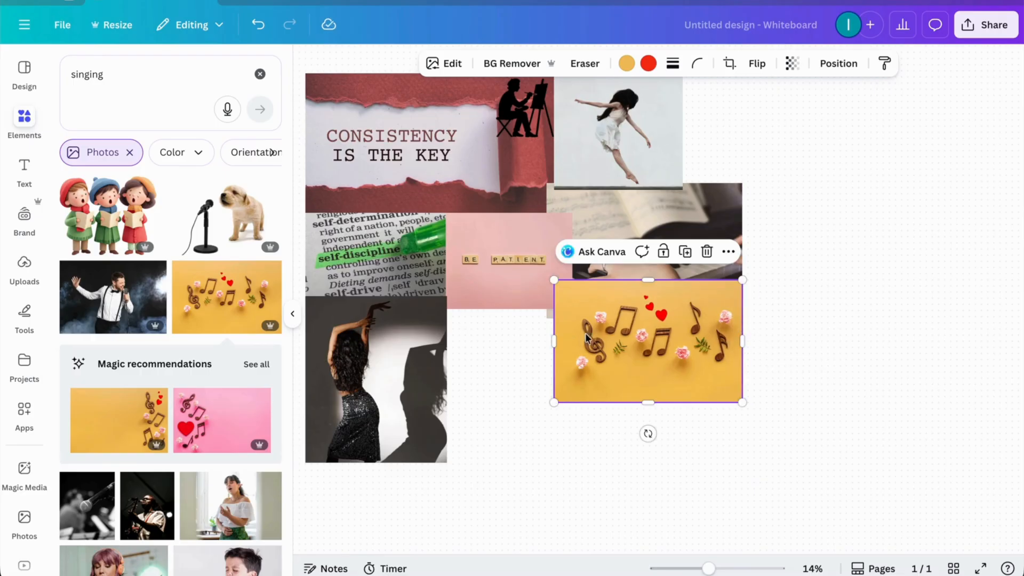
{"action": "left_click_drag", "start_coordinate": [554, 337], "coordinate": [564, 338]}
{"action": "left_click", "coordinate": [617, 460]}
{"action": "left_click_drag", "start_coordinate": [661, 374], "coordinate": [766, 164]}
{"action": "scroll", "coordinate": [706, 377], "scroll_direction": "up", "scroll_amount": 1}
{"action": "scroll", "coordinate": [706, 377], "scroll_direction": "down", "scroll_amount": 2}
{"action": "scroll", "coordinate": [707, 374], "scroll_direction": "up", "scroll_amount": 2}
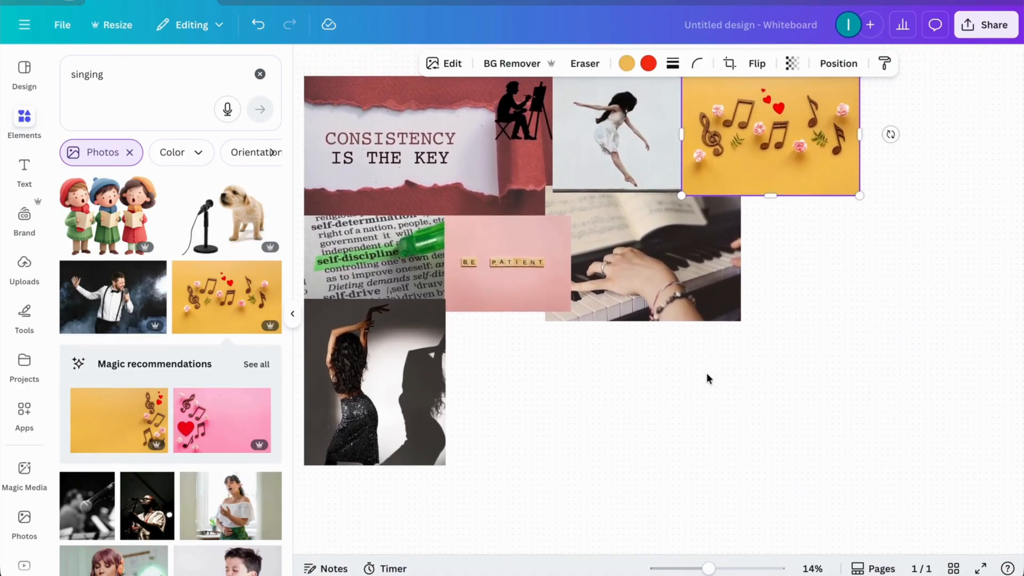
{"action": "left_click", "coordinate": [646, 415]}
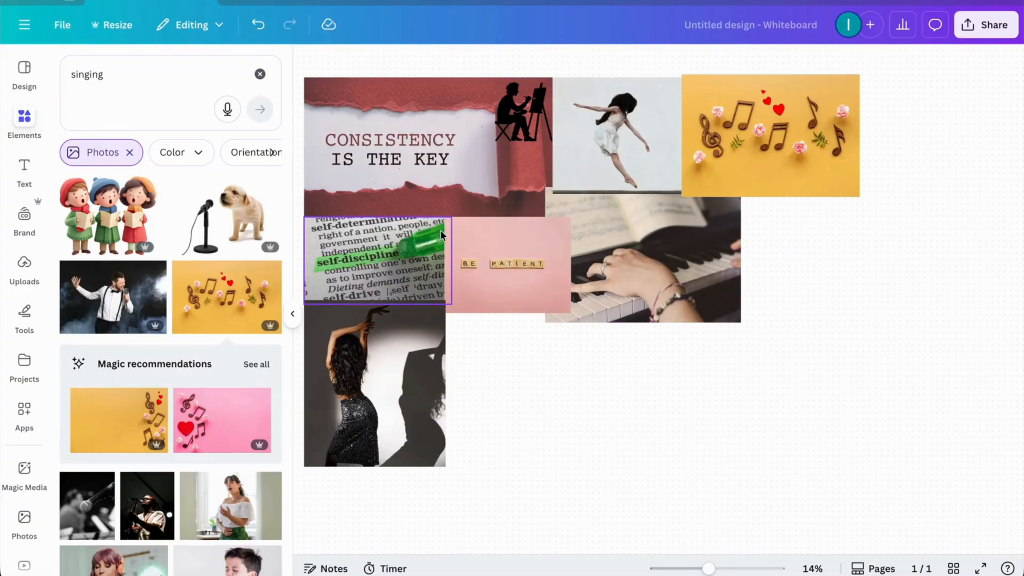
Step: Clear the "singing" search to get ready for a new element search
{"action": "left_click", "coordinate": [260, 74]}
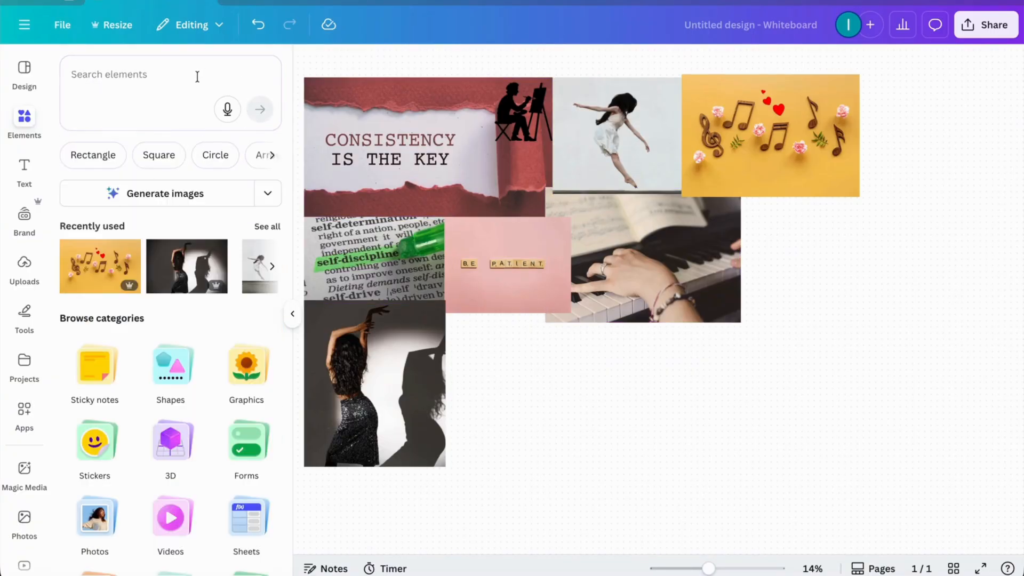
{"action": "left_click", "coordinate": [208, 75]}
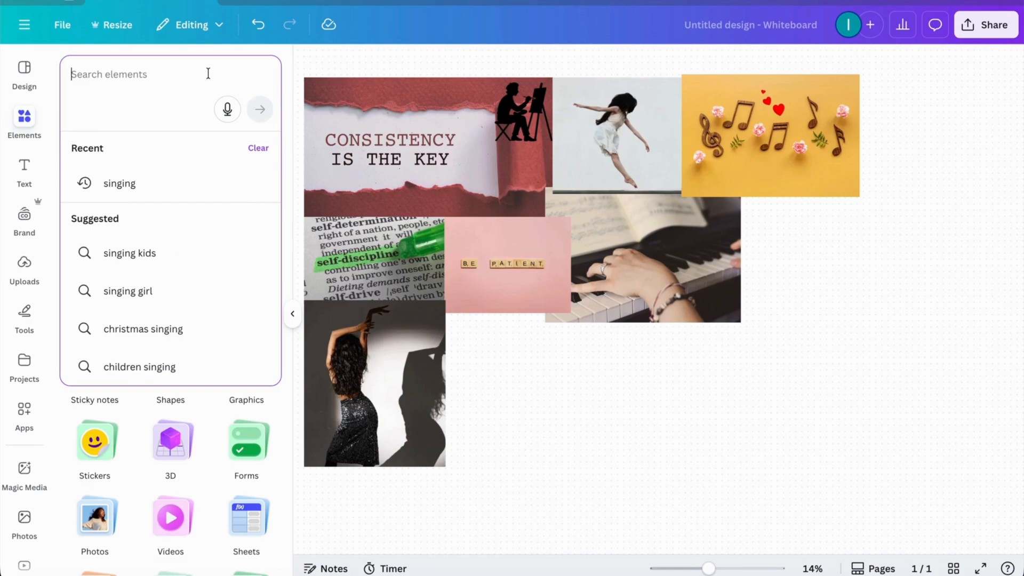
{"action": "type", "text": "making"}
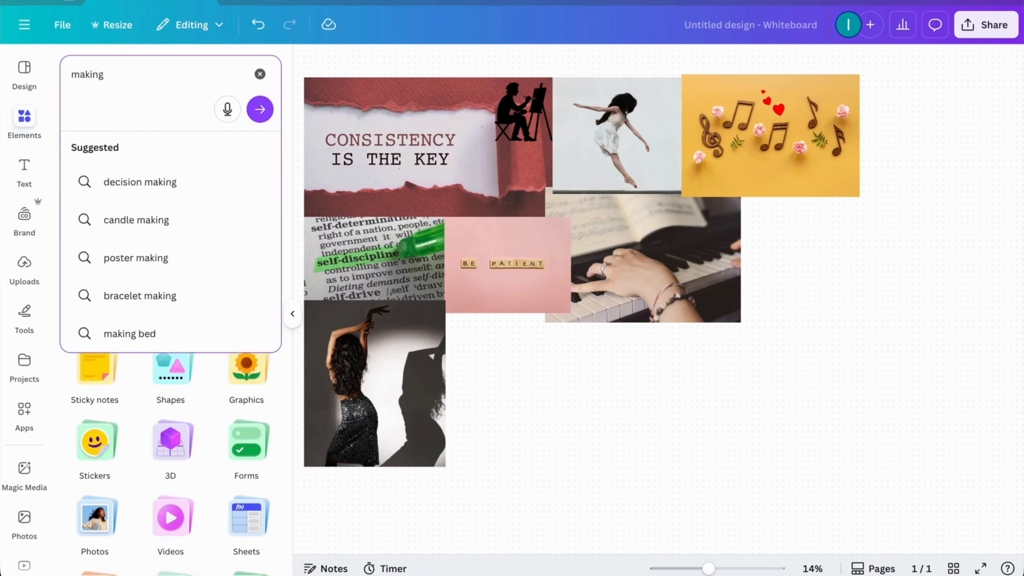
{"action": "key", "text": "BackSpace"}
{"action": "key", "text": "BackSpace"}
{"action": "key", "text": "BackSpace"}
{"action": "key", "text": "BackSpace"}
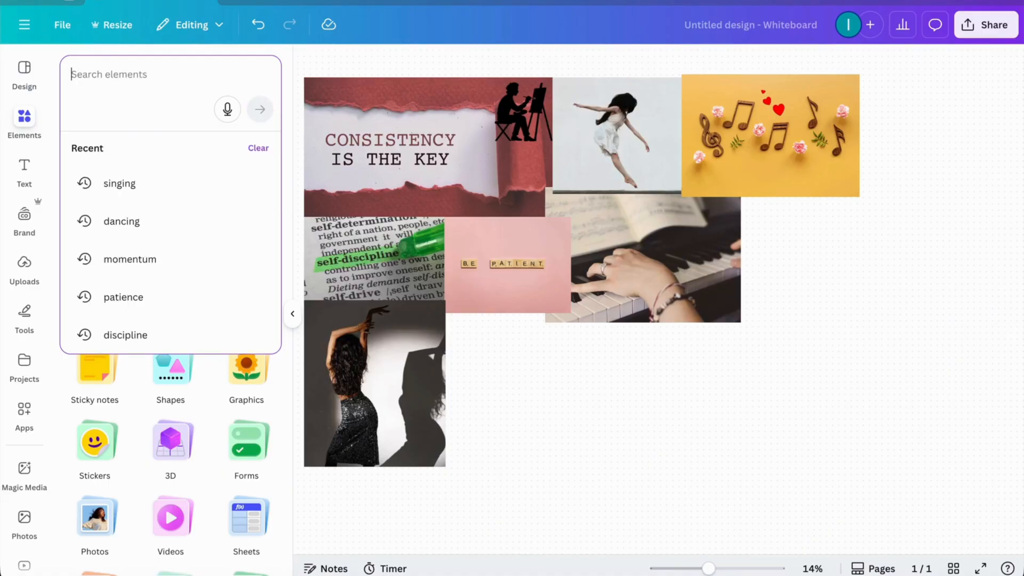
Step: Search the photos for "composing" and add the photo of the piano keyboard with headphones and a computer keyboard
{"action": "type", "text": "composing"}
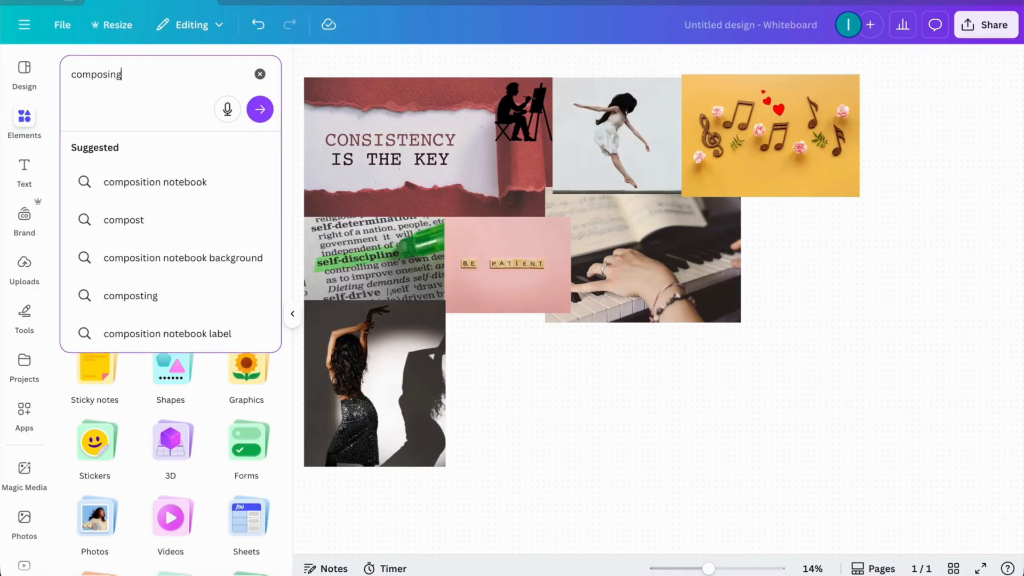
{"action": "key", "text": "Return"}
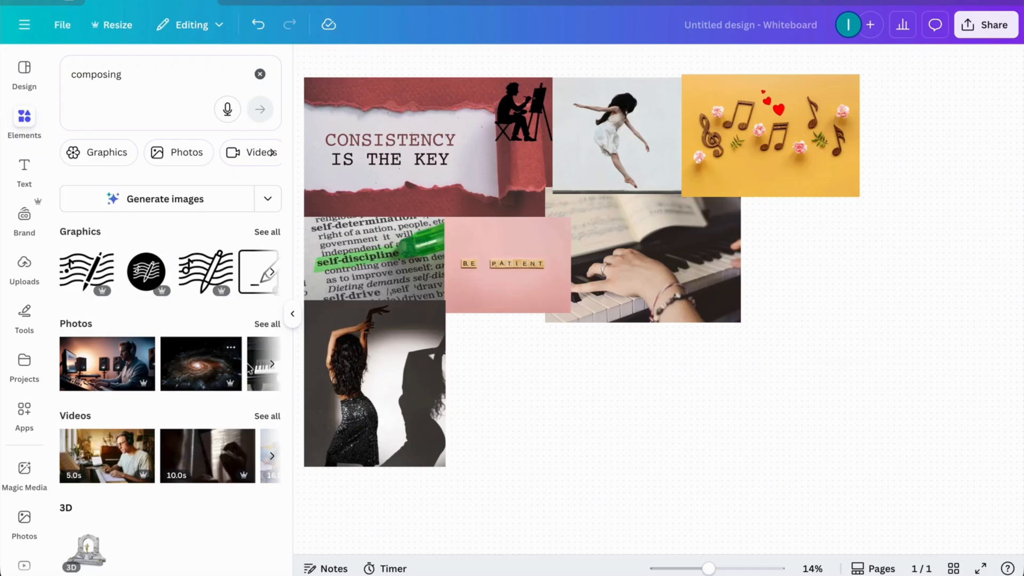
{"action": "left_click", "coordinate": [271, 327]}
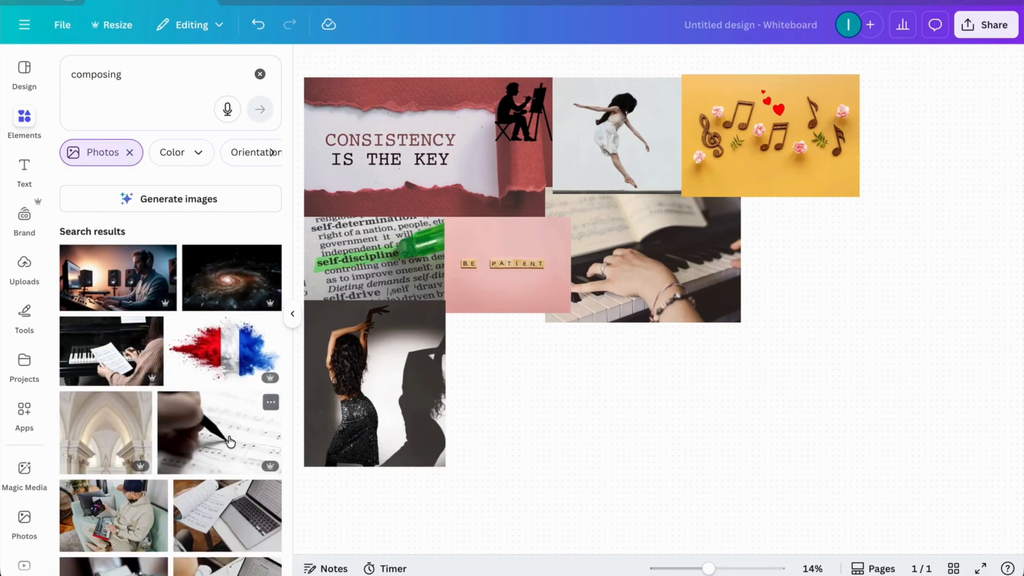
{"action": "scroll", "coordinate": [230, 440], "scroll_direction": "down", "scroll_amount": 1}
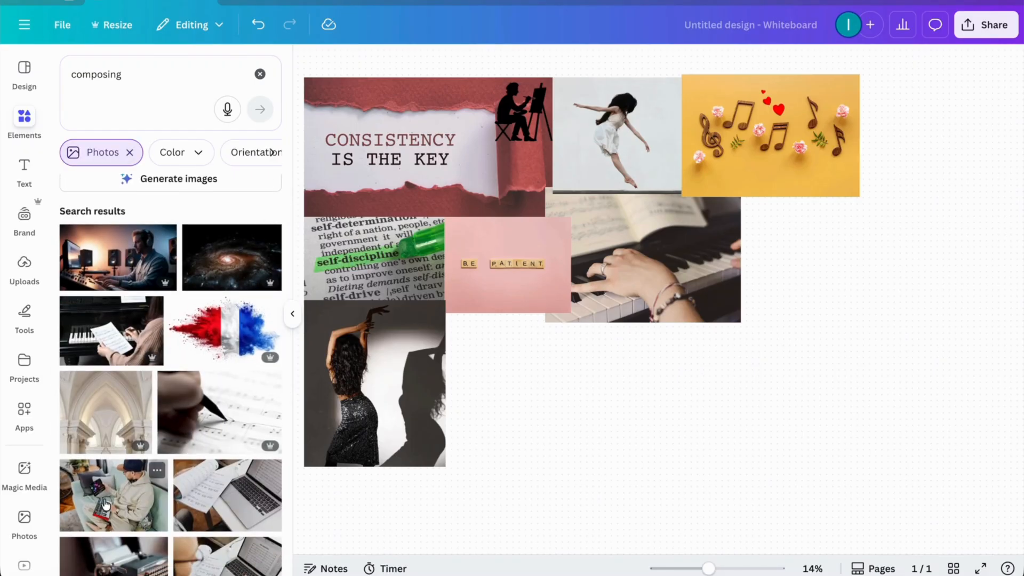
{"action": "scroll", "coordinate": [105, 505], "scroll_direction": "down", "scroll_amount": 2}
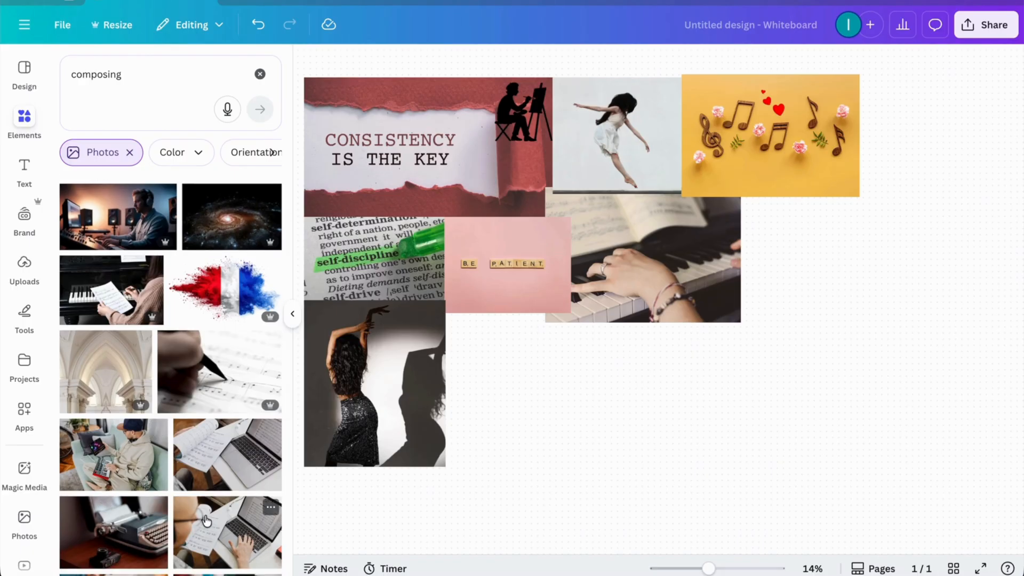
{"action": "scroll", "coordinate": [176, 341], "scroll_direction": "down", "scroll_amount": 5}
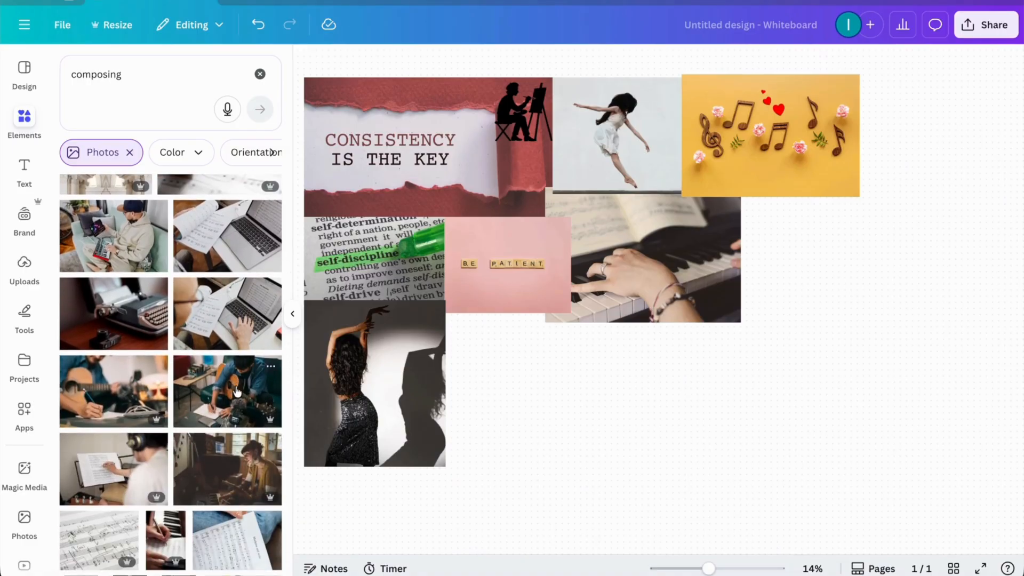
{"action": "scroll", "coordinate": [237, 392], "scroll_direction": "down", "scroll_amount": 5}
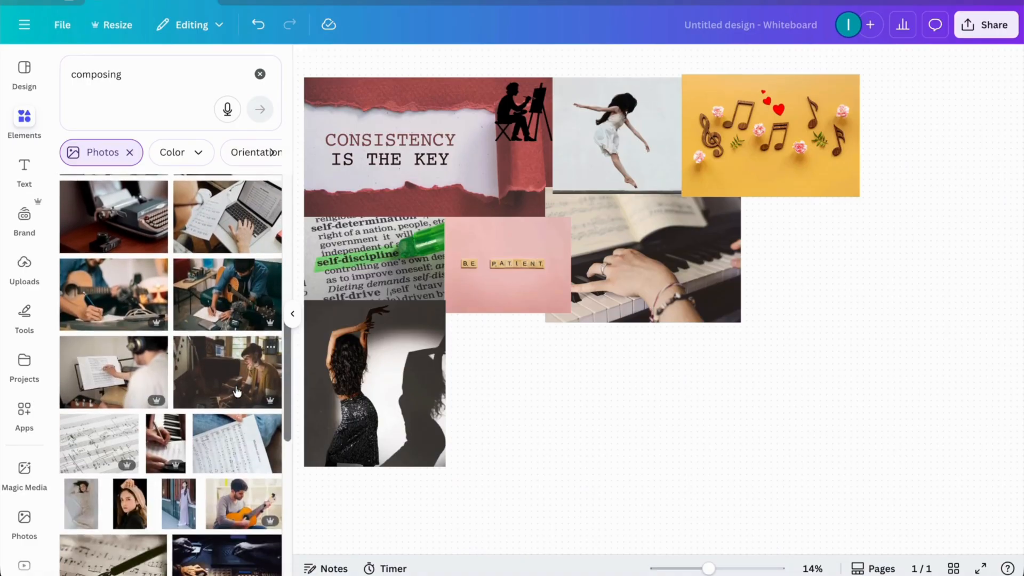
{"action": "scroll", "coordinate": [237, 390], "scroll_direction": "down", "scroll_amount": 1}
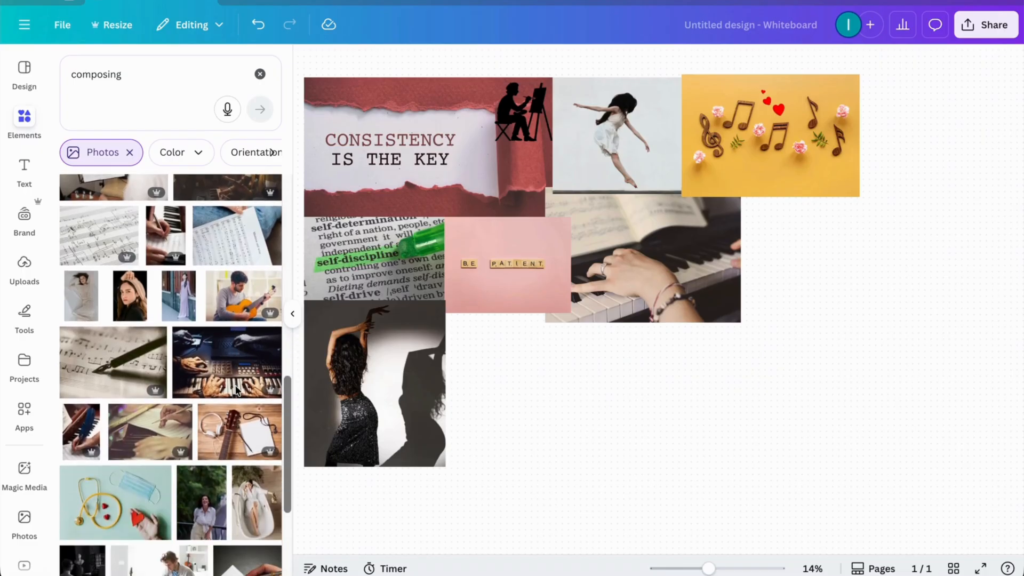
{"action": "scroll", "coordinate": [237, 392], "scroll_direction": "down", "scroll_amount": 3}
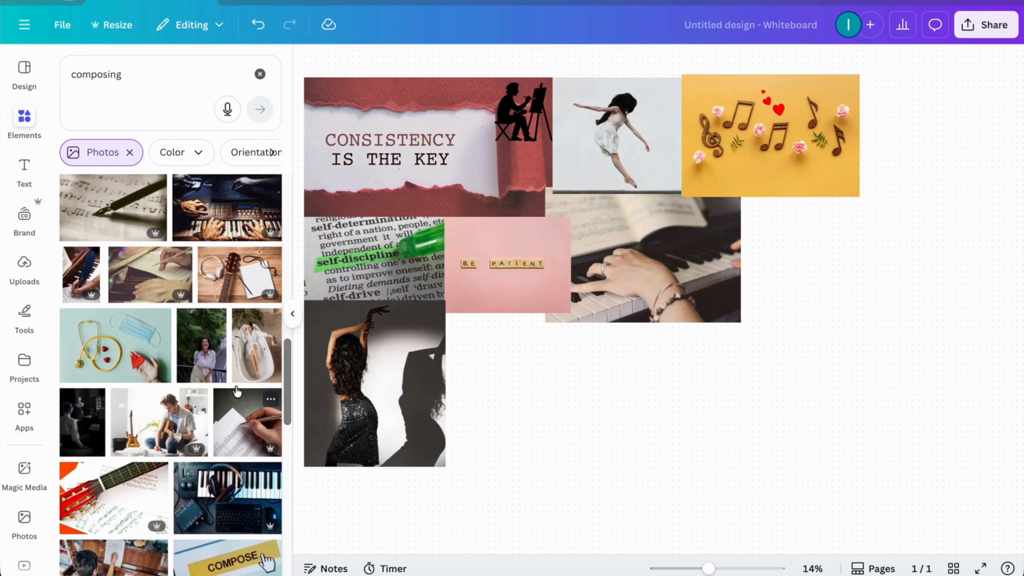
{"action": "scroll", "coordinate": [237, 392], "scroll_direction": "down", "scroll_amount": 2}
{"action": "left_click", "coordinate": [229, 422]}
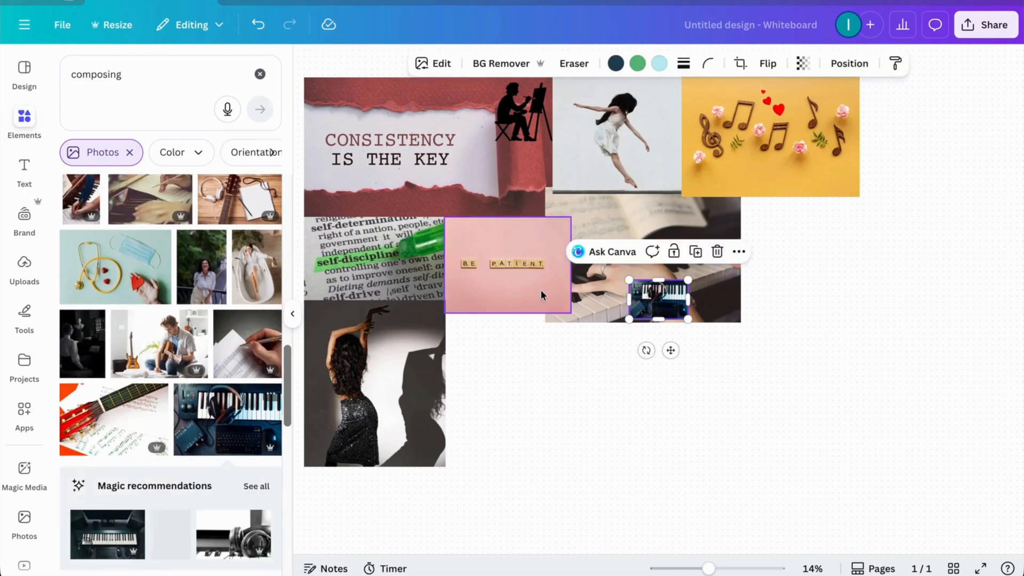
Step: Enlarge the keyboard-and-headphones photo and place it to the right of the yellow music-notes photo
{"action": "left_click_drag", "start_coordinate": [660, 320], "coordinate": [658, 383]}
{"action": "left_click_drag", "start_coordinate": [688, 331], "coordinate": [772, 325]}
{"action": "left_click_drag", "start_coordinate": [630, 330], "coordinate": [576, 327]}
{"action": "left_click_drag", "start_coordinate": [770, 317], "coordinate": [805, 315]}
{"action": "left_click", "coordinate": [751, 434]}
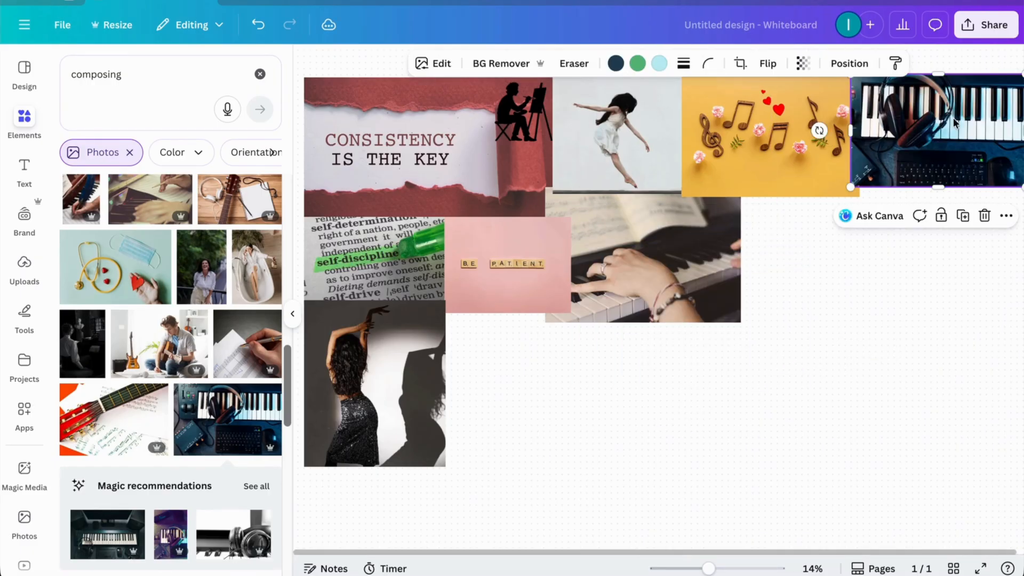
{"action": "left_click", "coordinate": [852, 333]}
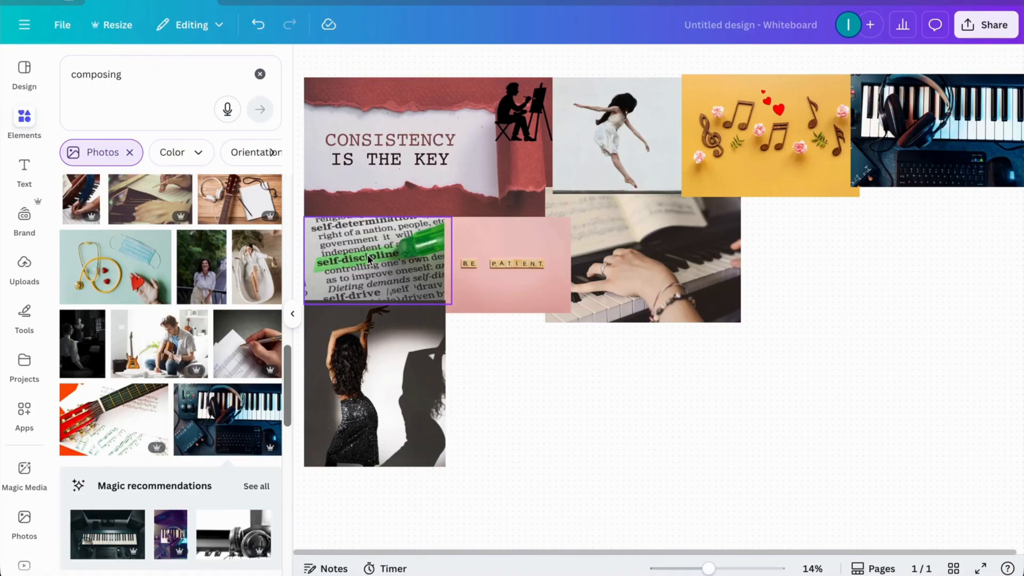
Step: Search the photos for "writing" and add the photo of hands writing in a spiral notebook
{"action": "left_click", "coordinate": [260, 75]}
{"action": "type", "text": "writing"}
{"action": "key", "text": "Return"}
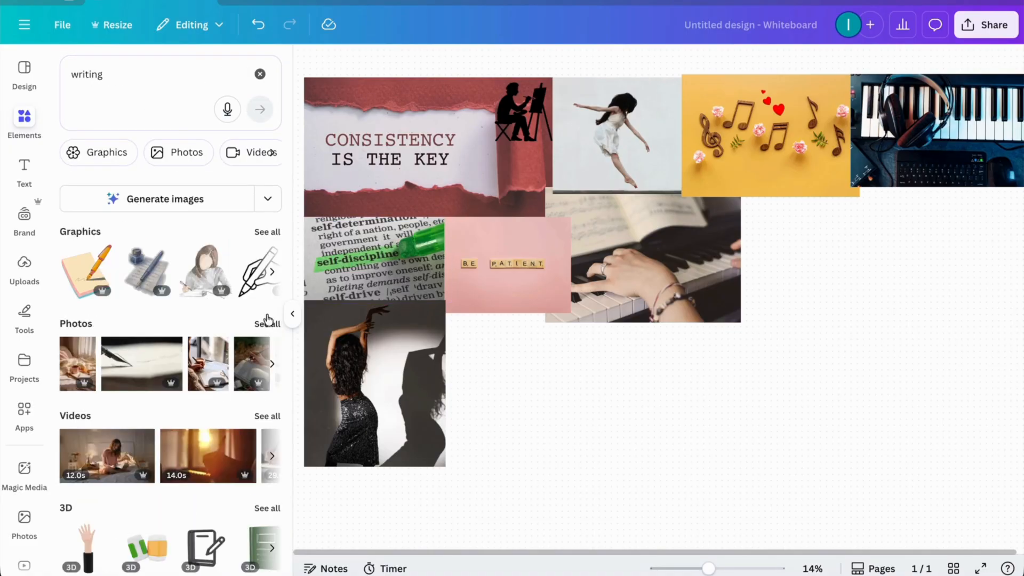
{"action": "left_click", "coordinate": [264, 323]}
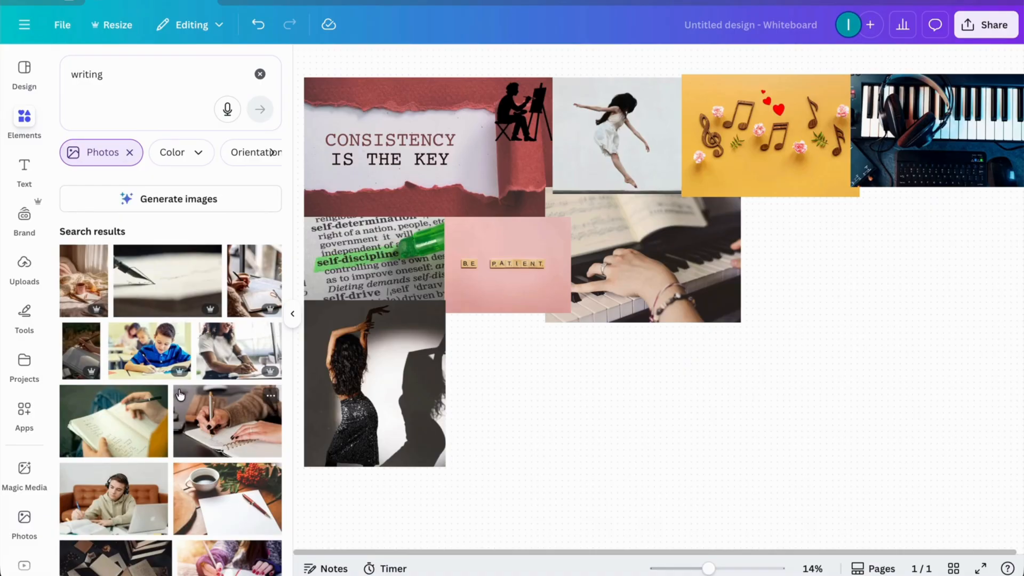
{"action": "left_click", "coordinate": [222, 434]}
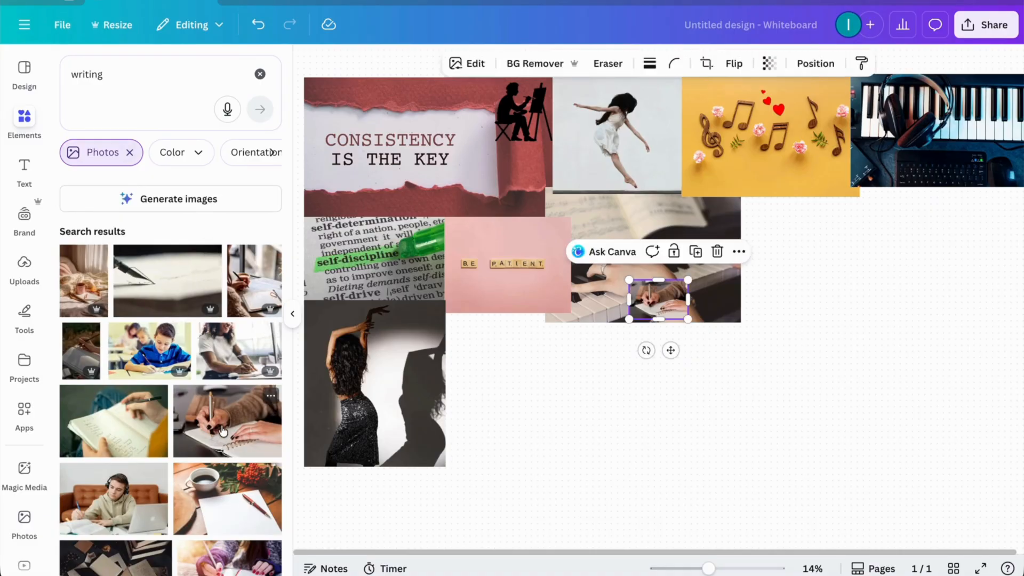
Step: Enlarge the notebook-writing photo and place it directly below the keyboard-and-headphones photo
{"action": "left_click_drag", "start_coordinate": [660, 300], "coordinate": [810, 353]}
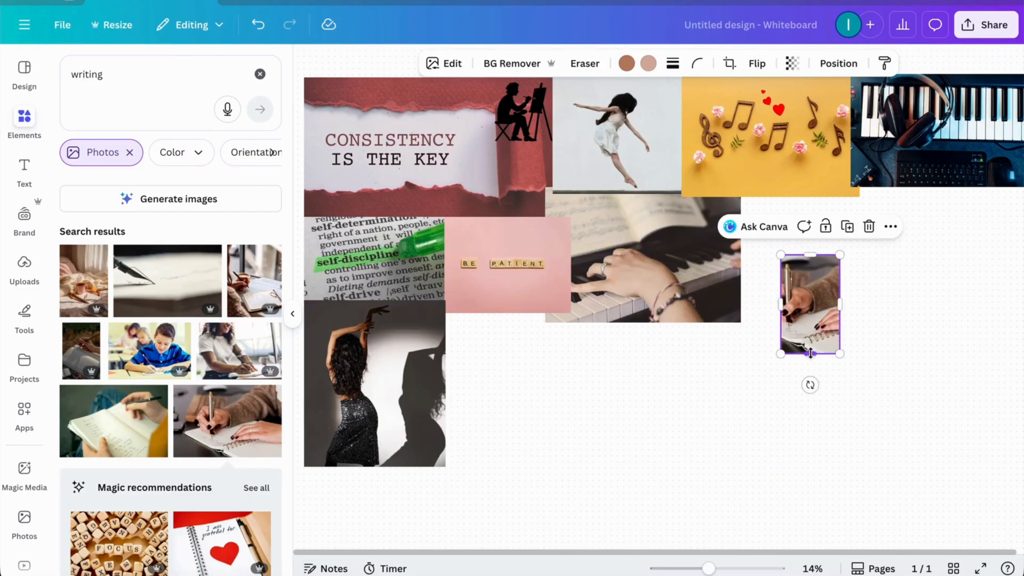
{"action": "left_click_drag", "start_coordinate": [836, 306], "coordinate": [933, 289]}
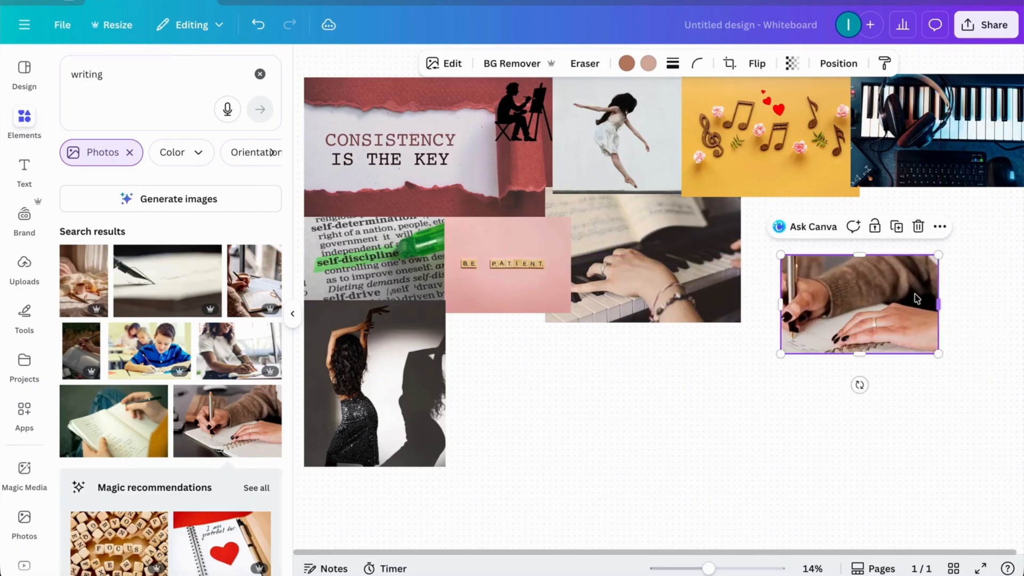
{"action": "left_click_drag", "start_coordinate": [777, 304], "coordinate": [747, 298]}
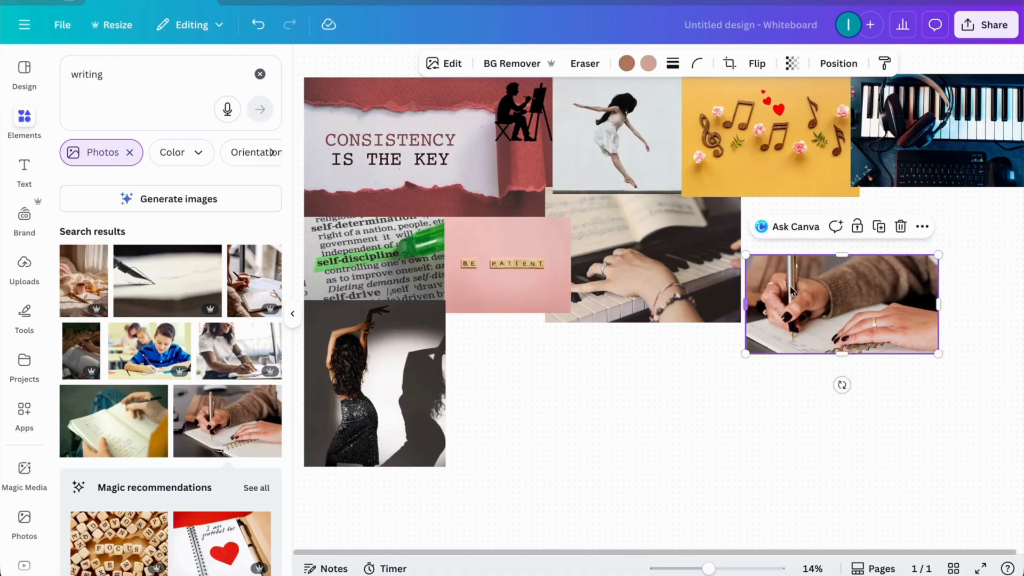
{"action": "left_click_drag", "start_coordinate": [845, 255], "coordinate": [842, 225]}
{"action": "left_click_drag", "start_coordinate": [841, 351], "coordinate": [845, 366]}
{"action": "left_click_drag", "start_coordinate": [857, 275], "coordinate": [947, 238]}
{"action": "left_click", "coordinate": [846, 386]}
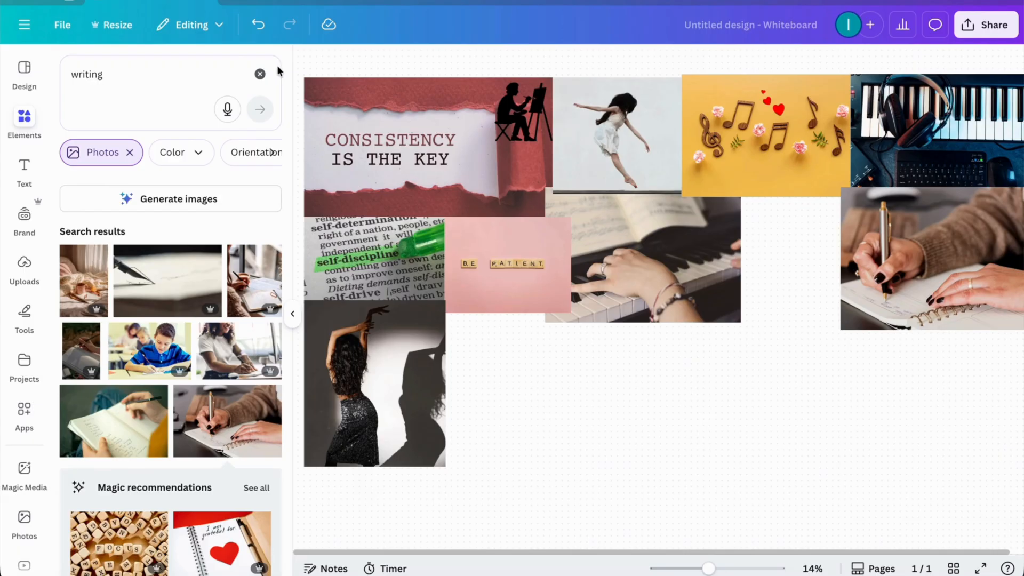
Step: Search the photos for "coffee" and place the steaming café cup photo between the piano and notebook-writing photos
{"action": "left_click", "coordinate": [259, 74]}
{"action": "type", "text": "coffee"}
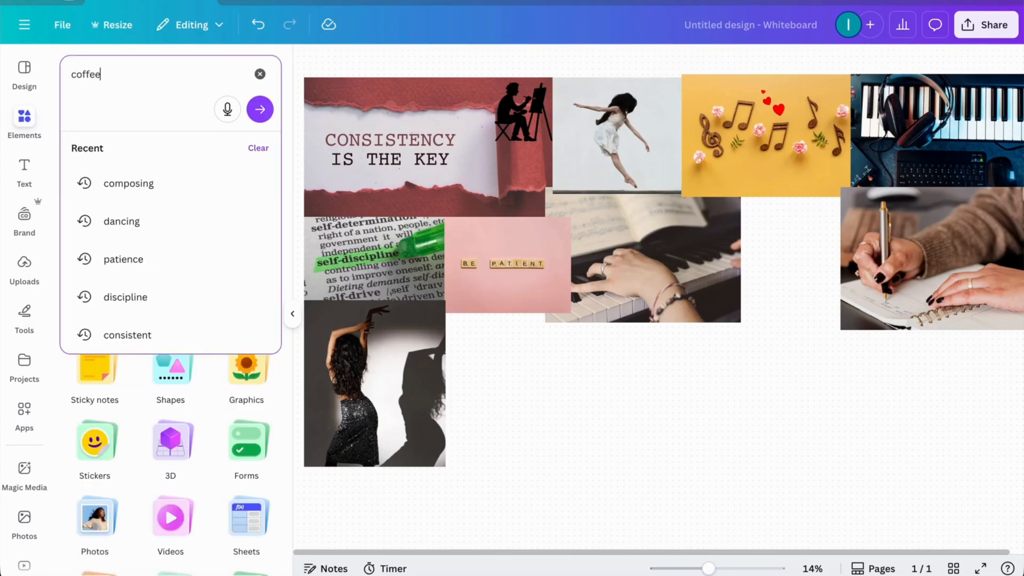
{"action": "key", "text": "Return"}
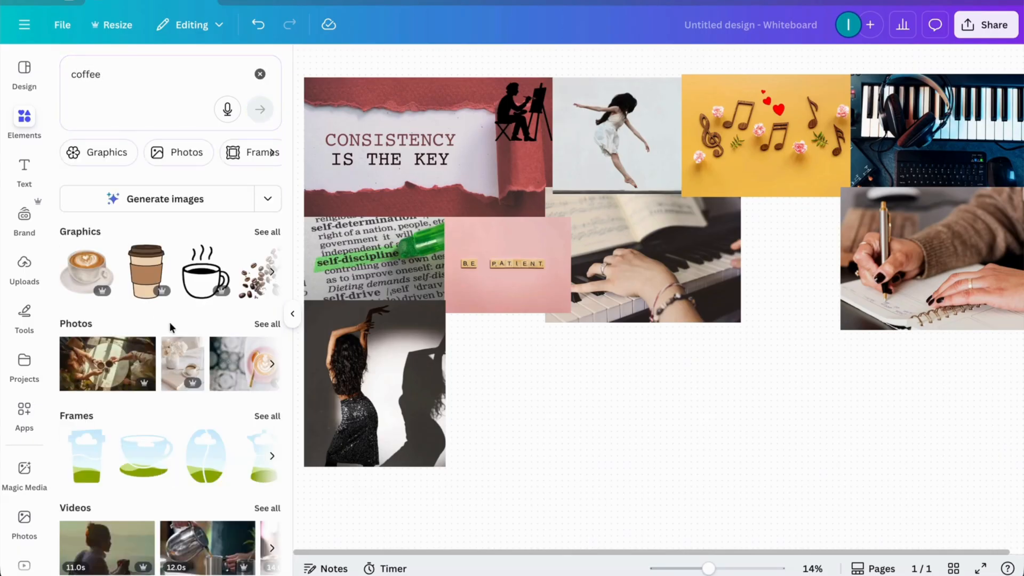
{"action": "left_click", "coordinate": [267, 324]}
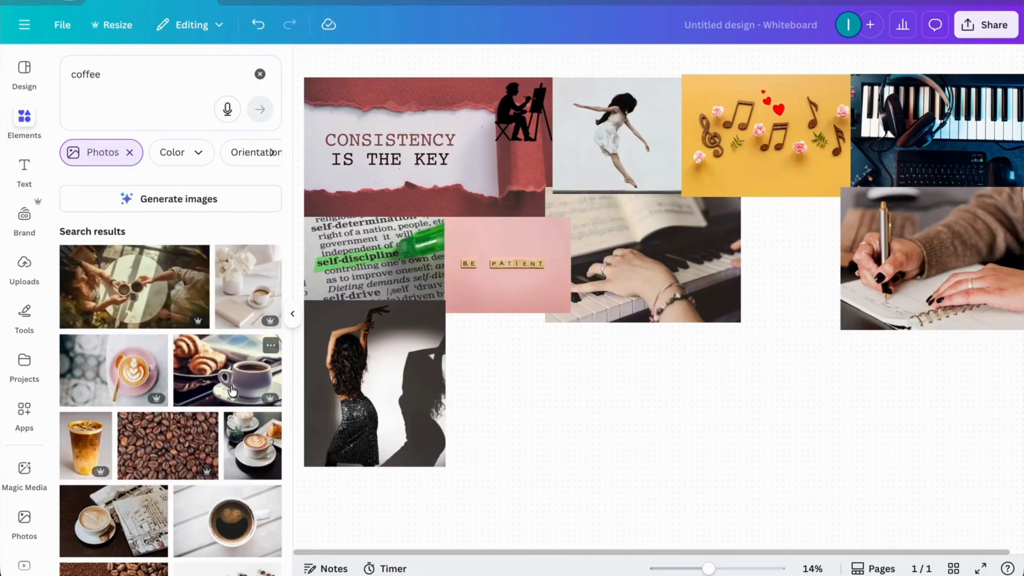
{"action": "scroll", "coordinate": [232, 388], "scroll_direction": "down", "scroll_amount": 4}
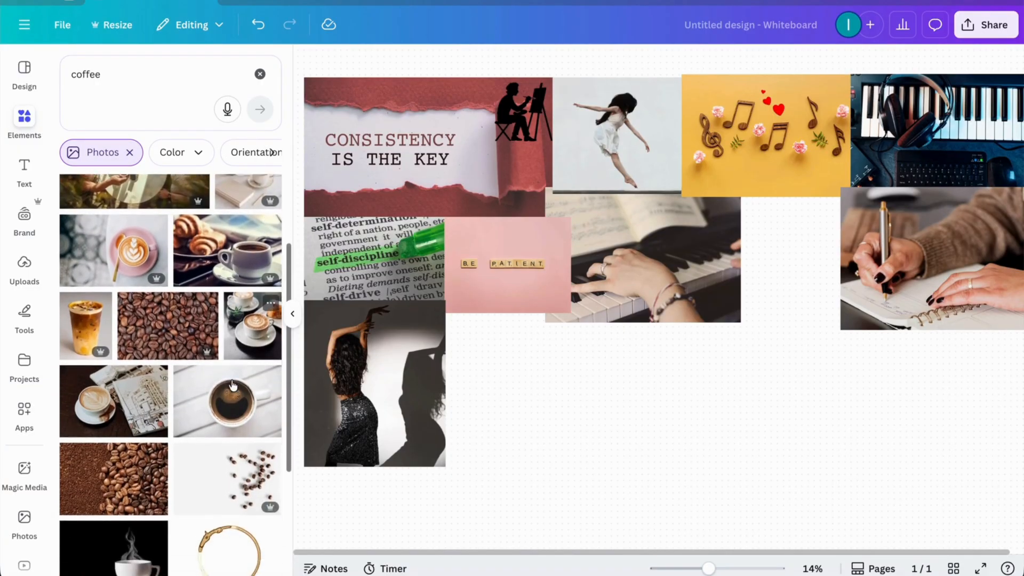
{"action": "scroll", "coordinate": [233, 384], "scroll_direction": "down", "scroll_amount": 6}
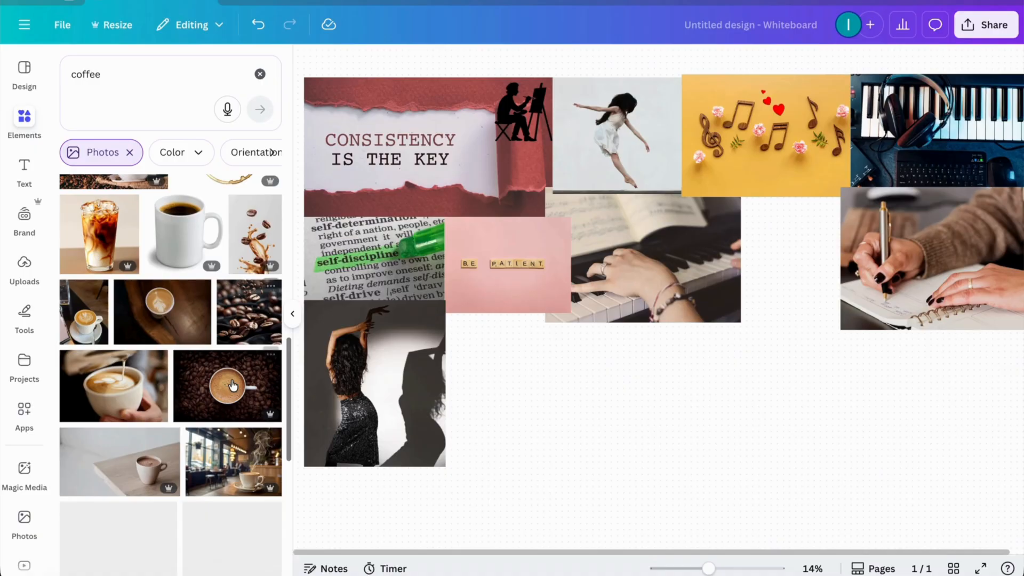
{"action": "left_click_drag", "start_coordinate": [234, 469], "coordinate": [796, 327]}
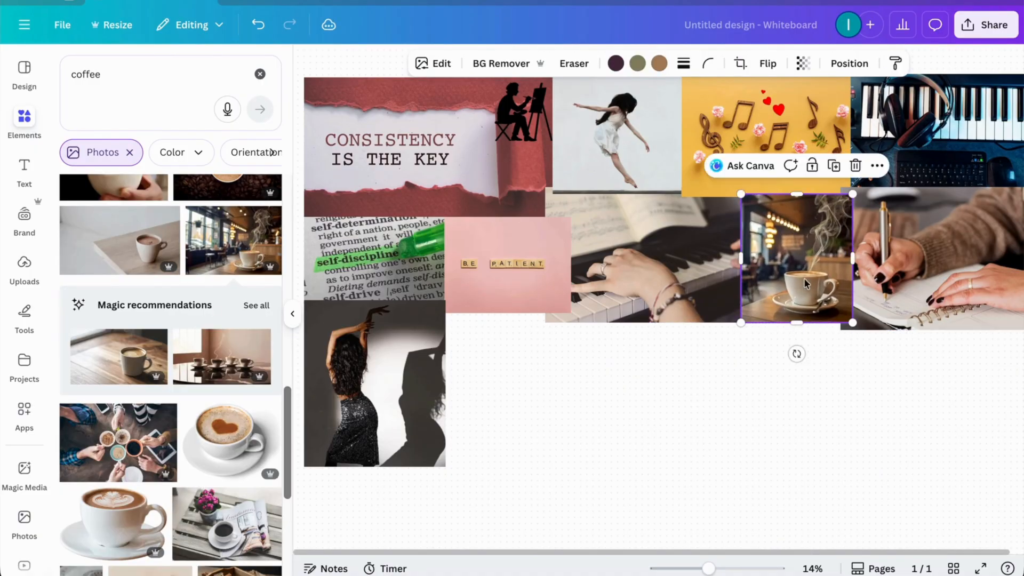
{"action": "left_click", "coordinate": [742, 380]}
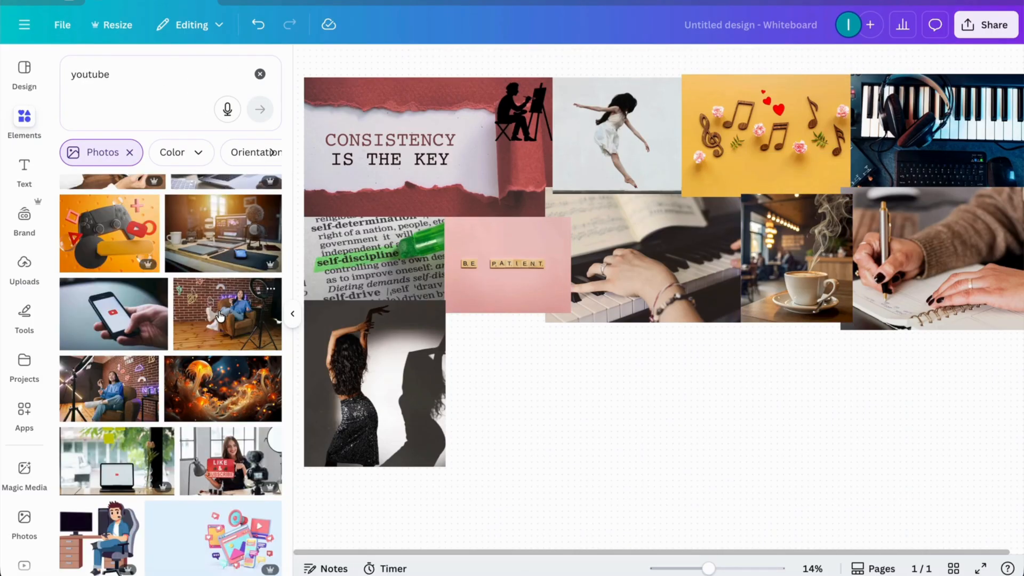
Step: Add the photo of the woman in an armchair with a ring light from the "youtube" results, enlarged, below the notebook-writing photo
{"action": "left_click", "coordinate": [222, 316]}
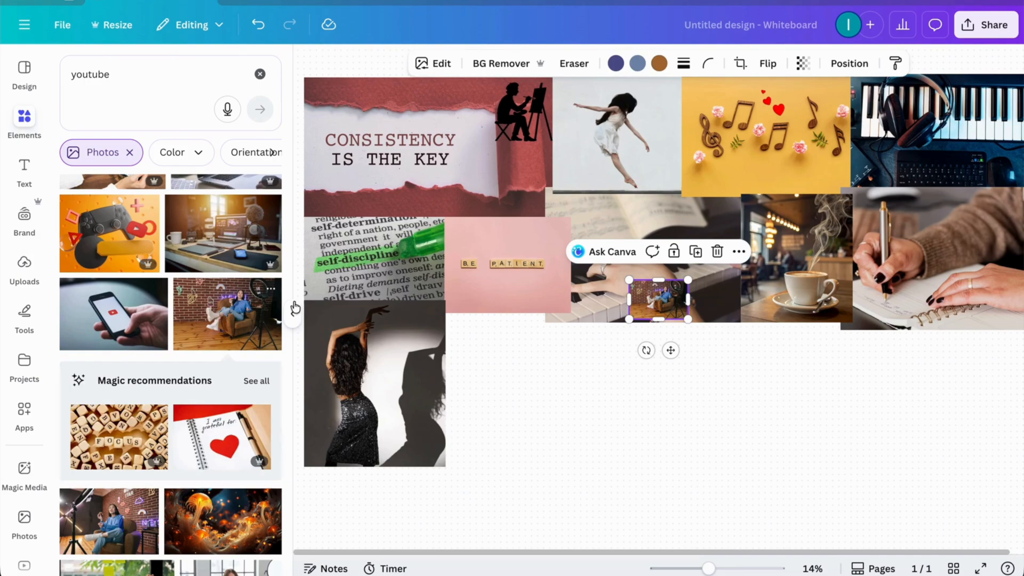
{"action": "left_click_drag", "start_coordinate": [656, 321], "coordinate": [656, 398]}
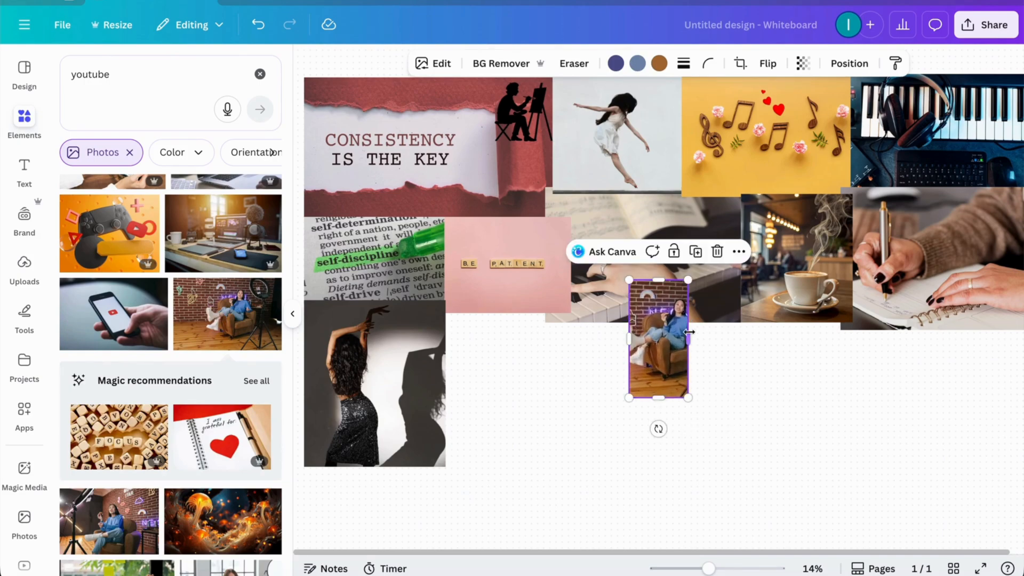
{"action": "left_click_drag", "start_coordinate": [692, 340], "coordinate": [759, 341]}
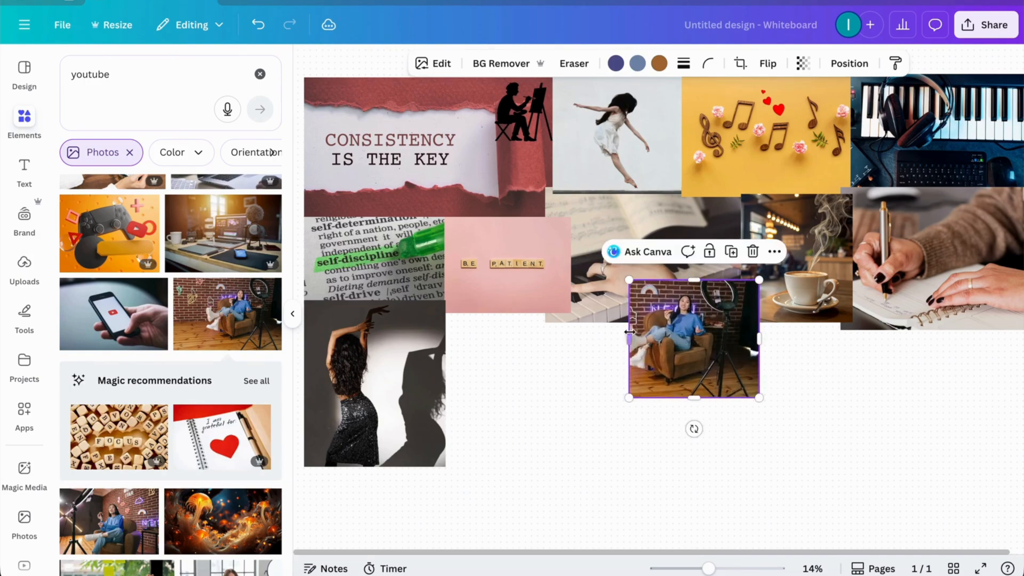
{"action": "left_click_drag", "start_coordinate": [628, 336], "coordinate": [598, 332]}
{"action": "left_click_drag", "start_coordinate": [680, 282], "coordinate": [679, 260]}
{"action": "left_click", "coordinate": [671, 483]}
{"action": "left_click_drag", "start_coordinate": [695, 326], "coordinate": [959, 401]}
{"action": "left_click", "coordinate": [762, 405]}
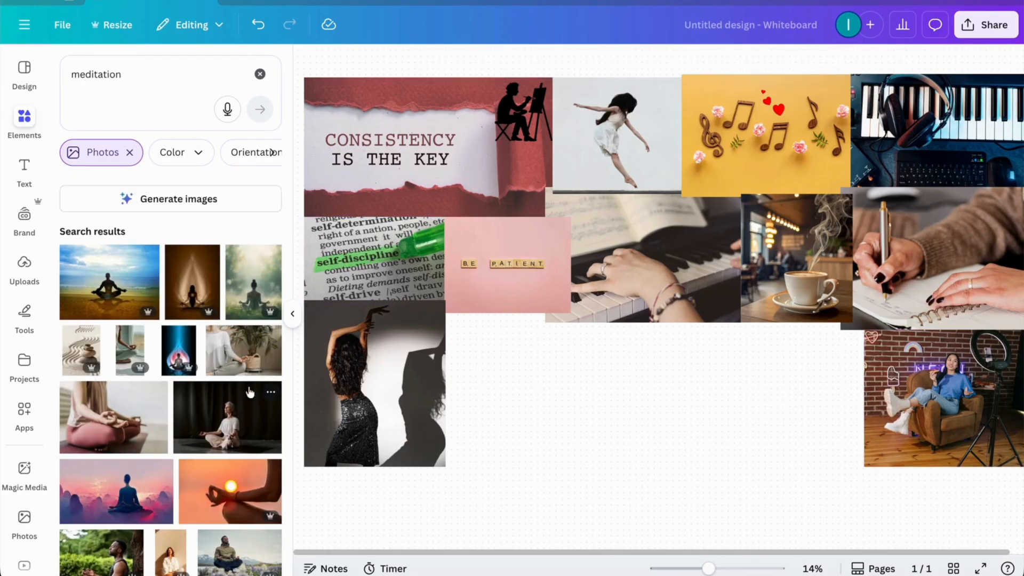
Step: Search the photos for "meditation" and place the enlarged photo of the woman in a yellow dress below the "Be patient" photo
{"action": "scroll", "coordinate": [250, 392], "scroll_direction": "down", "scroll_amount": 2}
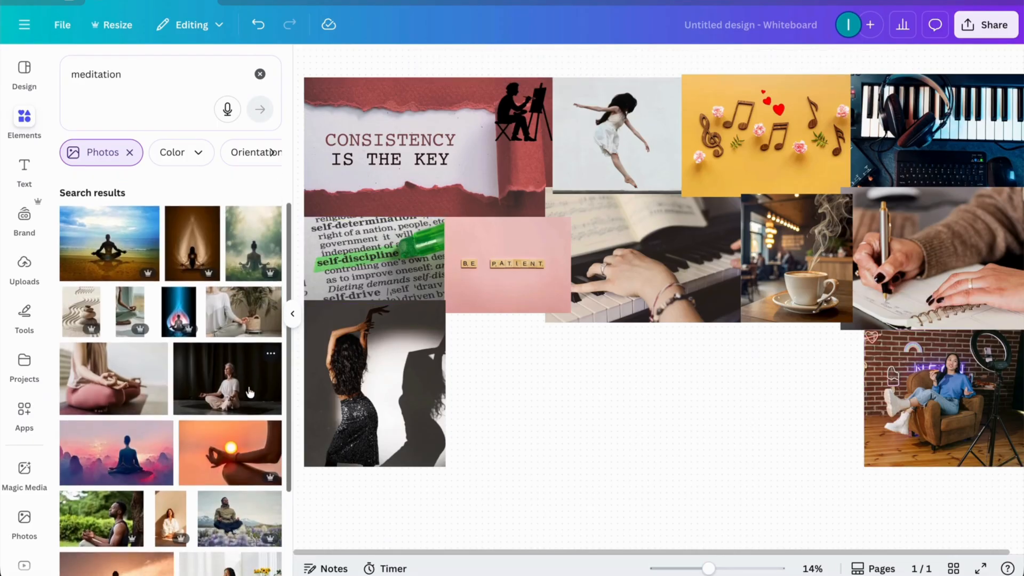
{"action": "scroll", "coordinate": [249, 392], "scroll_direction": "down", "scroll_amount": 2}
{"action": "scroll", "coordinate": [249, 392], "scroll_direction": "down", "scroll_amount": 1}
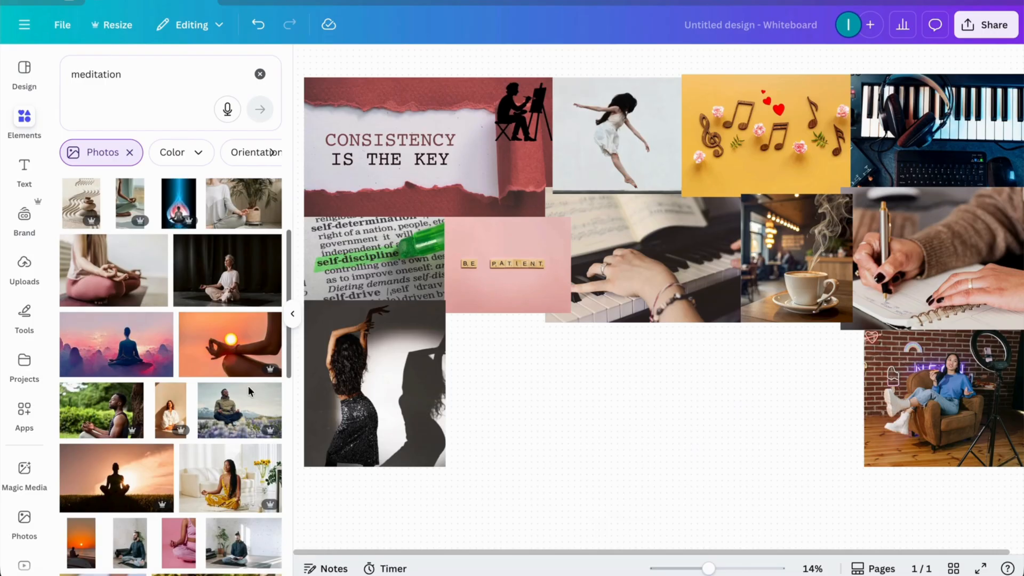
{"action": "left_click_drag", "start_coordinate": [229, 480], "coordinate": [713, 339]}
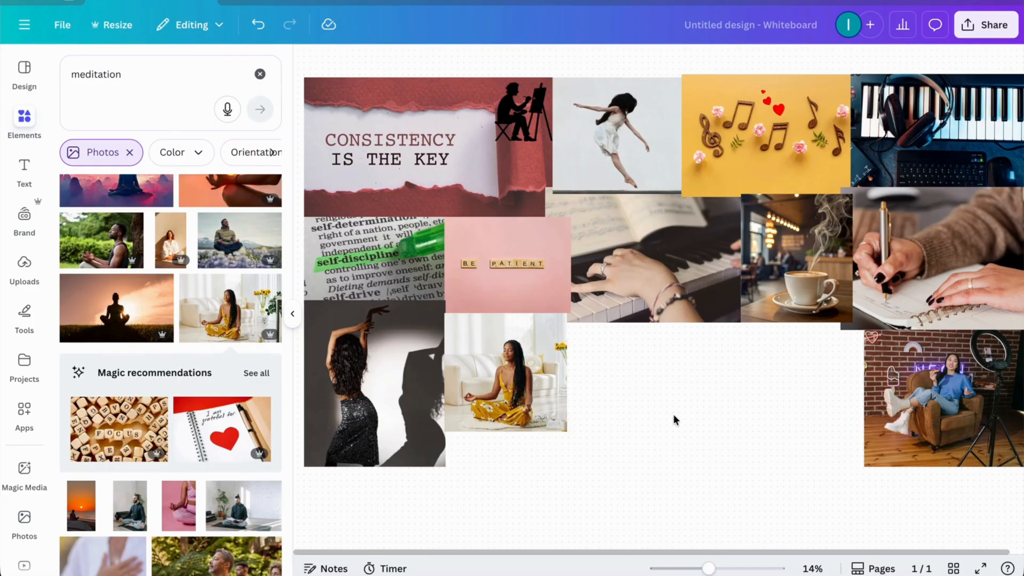
Step: Search the photos for "books" and add the photo of the dark, full bookshelves
{"action": "left_click", "coordinate": [260, 73]}
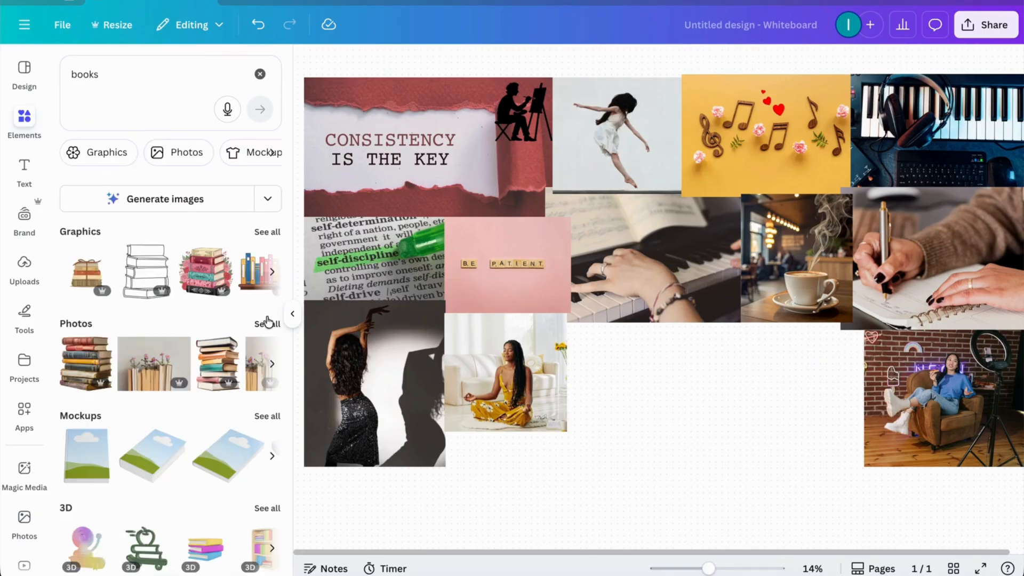
{"action": "left_click", "coordinate": [268, 321]}
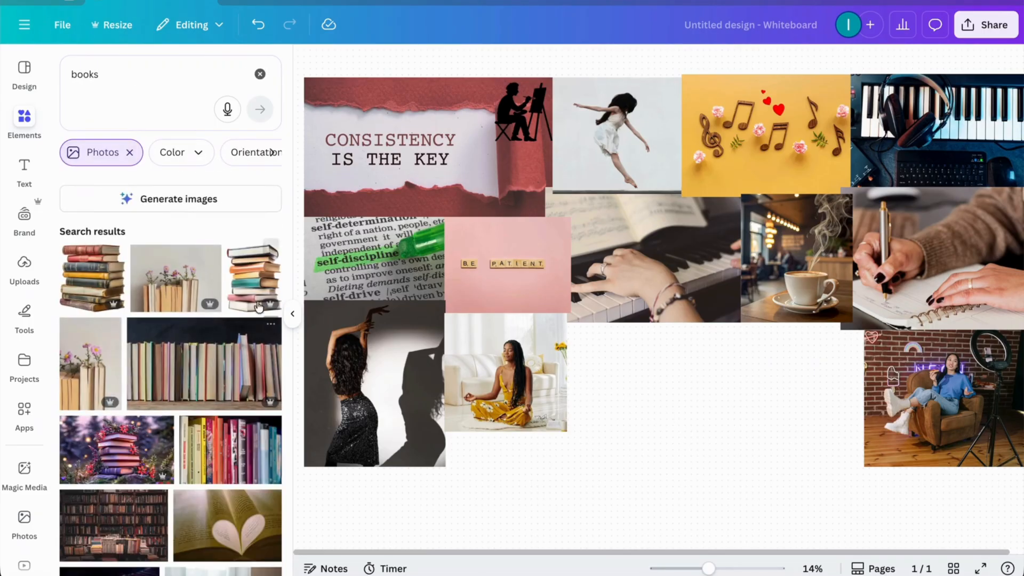
{"action": "scroll", "coordinate": [231, 397], "scroll_direction": "down", "scroll_amount": 2}
{"action": "scroll", "coordinate": [231, 396], "scroll_direction": "down", "scroll_amount": 2}
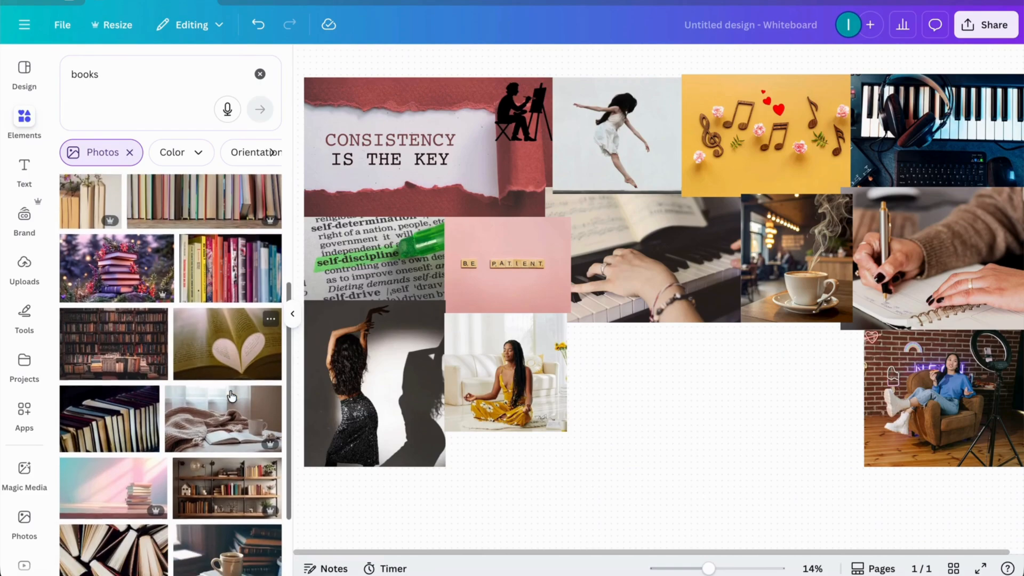
{"action": "scroll", "coordinate": [231, 395], "scroll_direction": "up", "scroll_amount": 2}
{"action": "left_click", "coordinate": [115, 362]}
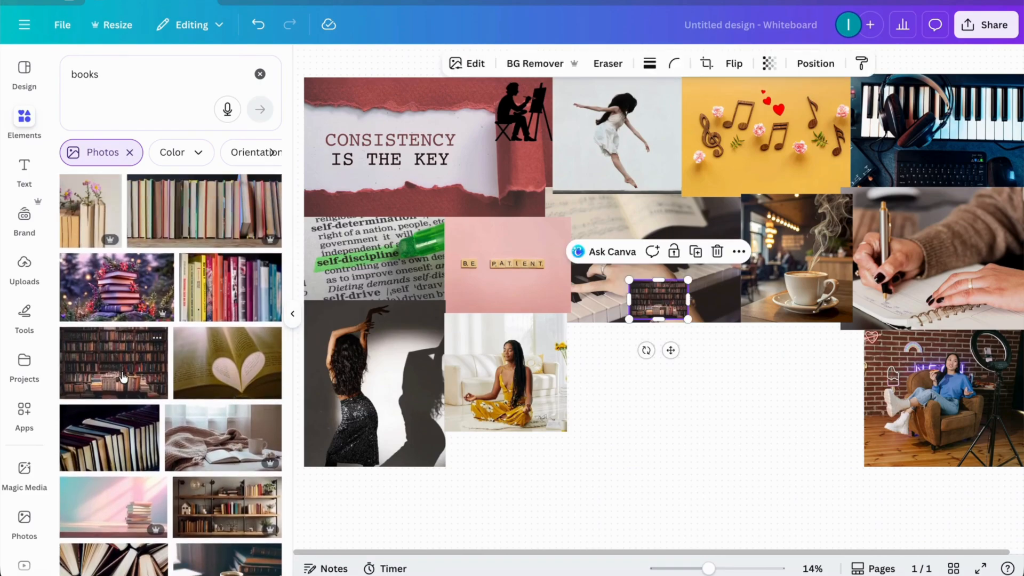
Step: Enlarge the bookshelf photo and place it directly below the photo of the dancer in the sequinned skirt
{"action": "left_click_drag", "start_coordinate": [660, 323], "coordinate": [659, 372]}
{"action": "left_click_drag", "start_coordinate": [630, 325], "coordinate": [578, 326]}
{"action": "mouse_move", "coordinate": [732, 332]}
{"action": "left_mouse_down"}
{"action": "mouse_move", "coordinate": [681, 327]}
{"action": "mouse_move", "coordinate": [729, 328]}
{"action": "left_mouse_up"}
{"action": "left_click_drag", "start_coordinate": [659, 371], "coordinate": [659, 385]}
{"action": "left_click_drag", "start_coordinate": [677, 320], "coordinate": [418, 480]}
{"action": "left_click_drag", "start_coordinate": [415, 482], "coordinate": [415, 470]}
{"action": "left_click", "coordinate": [529, 474]}
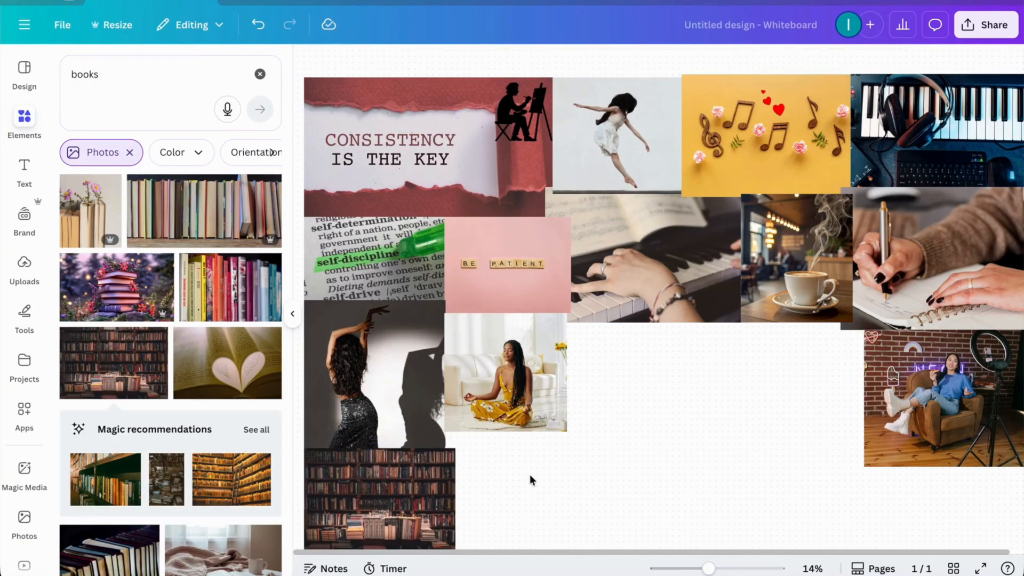
Step: Search the photos for "hanging out with friends" and place the photo of friends at a railing below the ring-light photo
{"action": "left_click", "coordinate": [259, 74]}
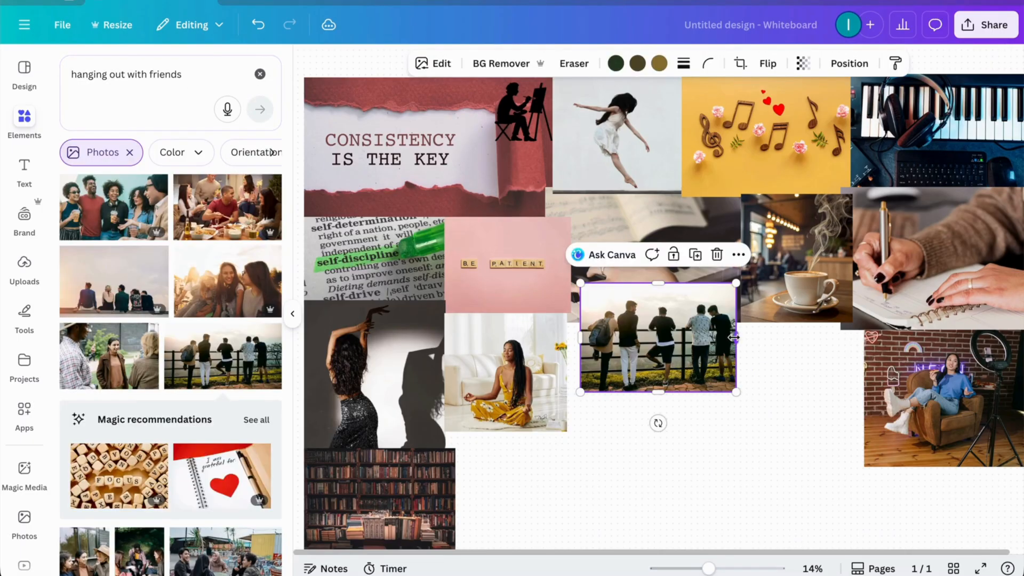
{"action": "left_click", "coordinate": [706, 440]}
{"action": "left_click_drag", "start_coordinate": [674, 340], "coordinate": [938, 501]}
{"action": "left_click", "coordinate": [793, 499]}
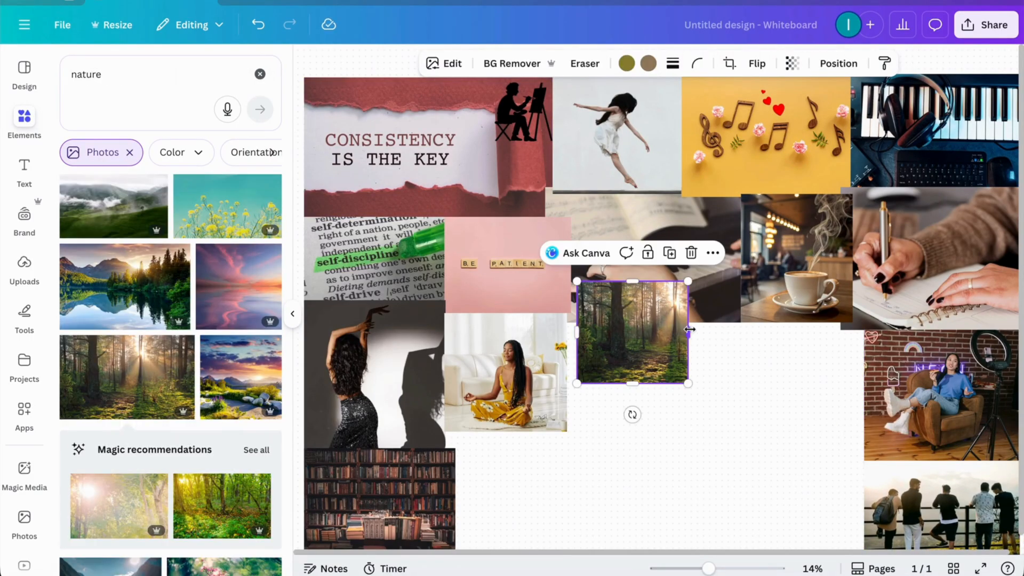
Step: Fill the row between the meditation and ring-light photos with the sunlit forest from "nature" and the bracelet-making hands from "arts and crafts"
{"action": "left_click_drag", "start_coordinate": [689, 329], "coordinate": [658, 367]}
{"action": "left_click", "coordinate": [695, 403]}
{"action": "left_click", "coordinate": [775, 446]}
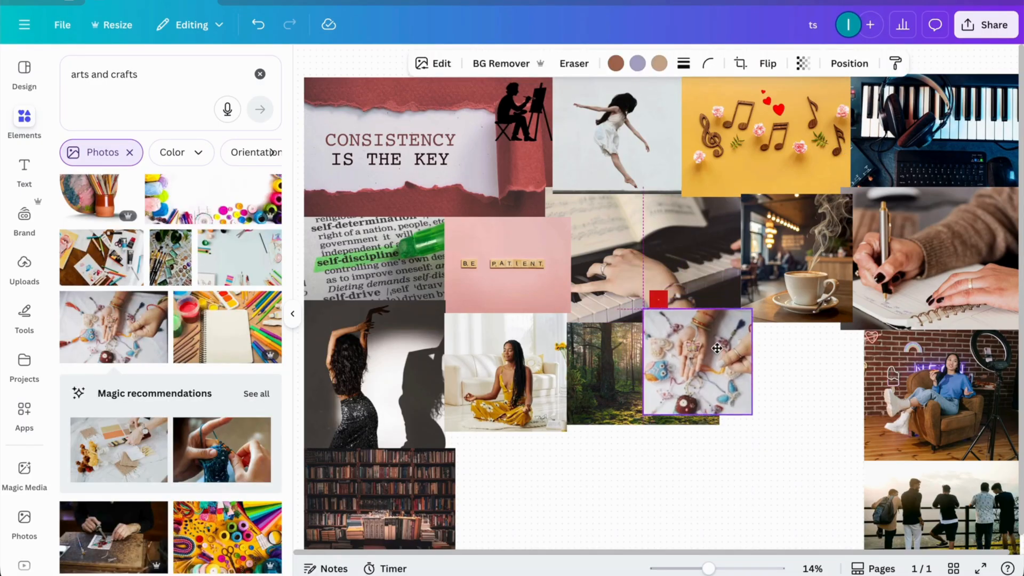
{"action": "left_click_drag", "start_coordinate": [723, 353], "coordinate": [863, 376]}
{"action": "left_click", "coordinate": [748, 452]}
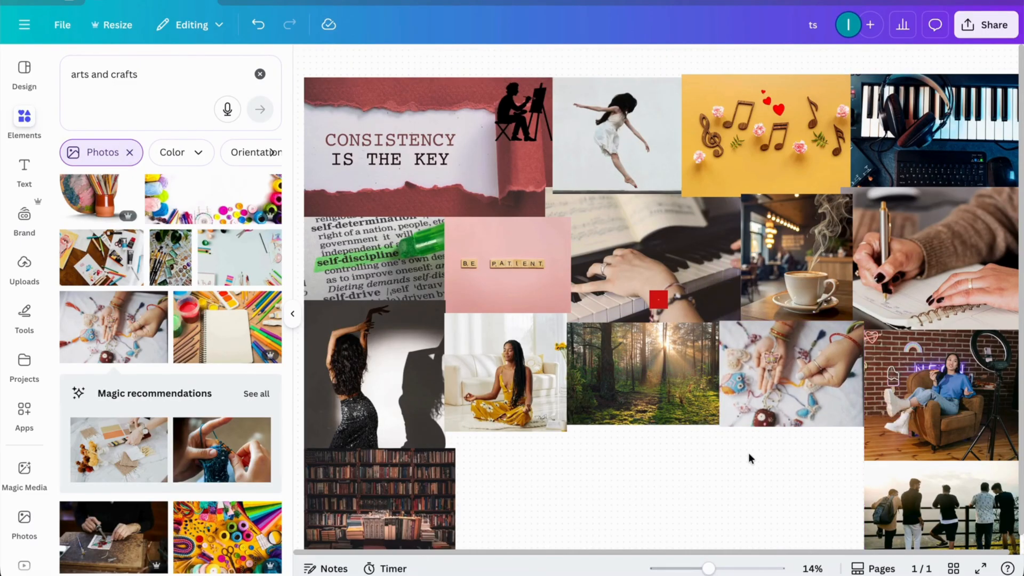
Step: Search the photos for "sewing" and add the photo of hands guiding pink fabric through a white sewing machine
{"action": "left_click", "coordinate": [259, 73]}
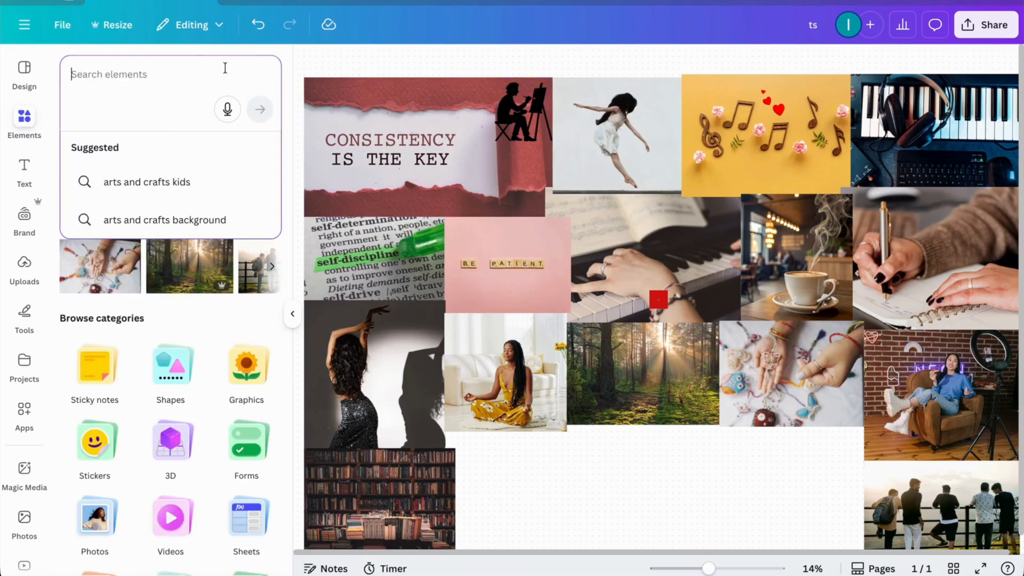
{"action": "type", "text": "sewing"}
{"action": "key", "text": "Return"}
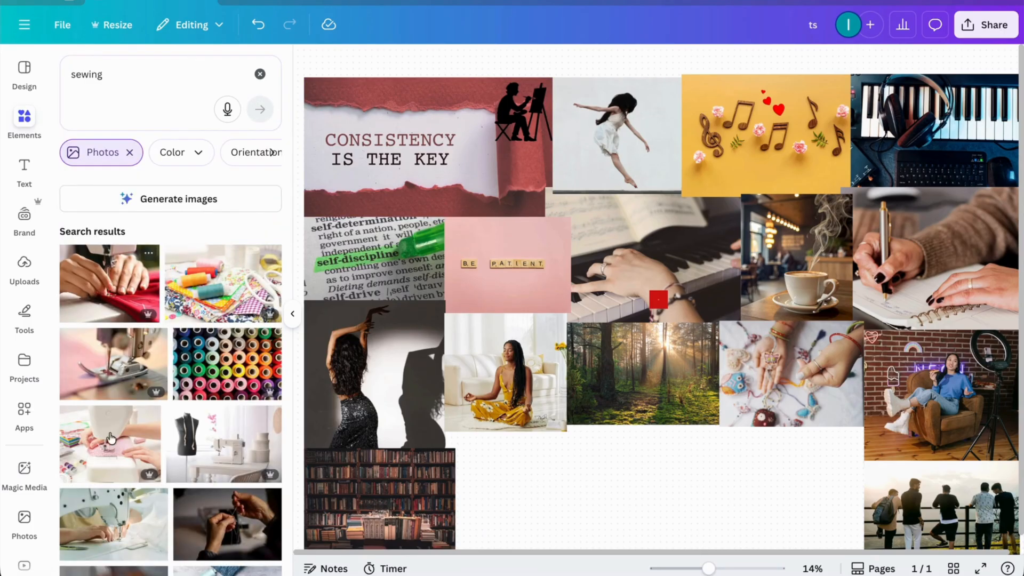
{"action": "left_click", "coordinate": [108, 460]}
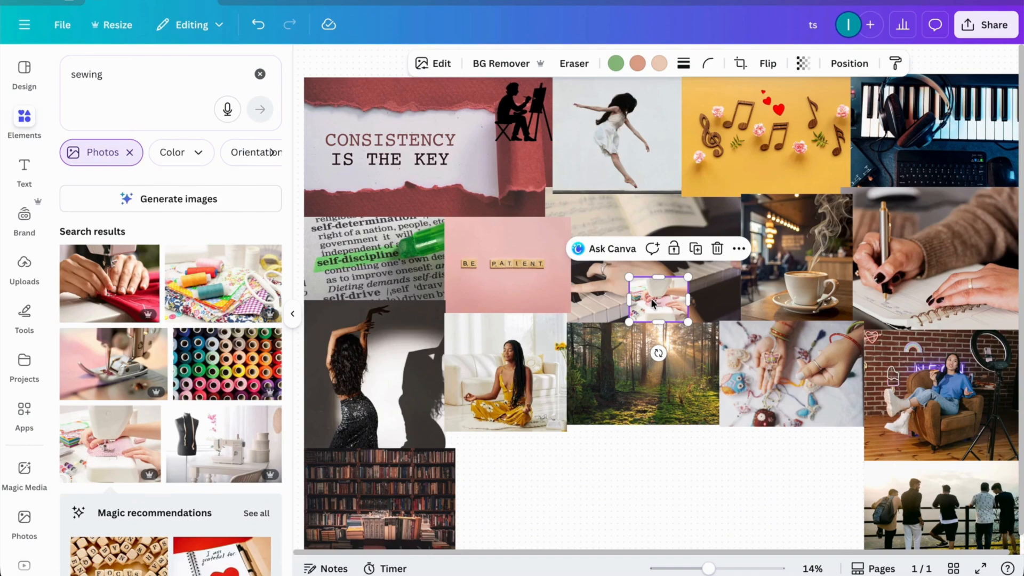
Step: Enlarge the sewing photo and place it below the meditation photo, beside the bookshelves
{"action": "left_click_drag", "start_coordinate": [688, 300], "coordinate": [728, 302]}
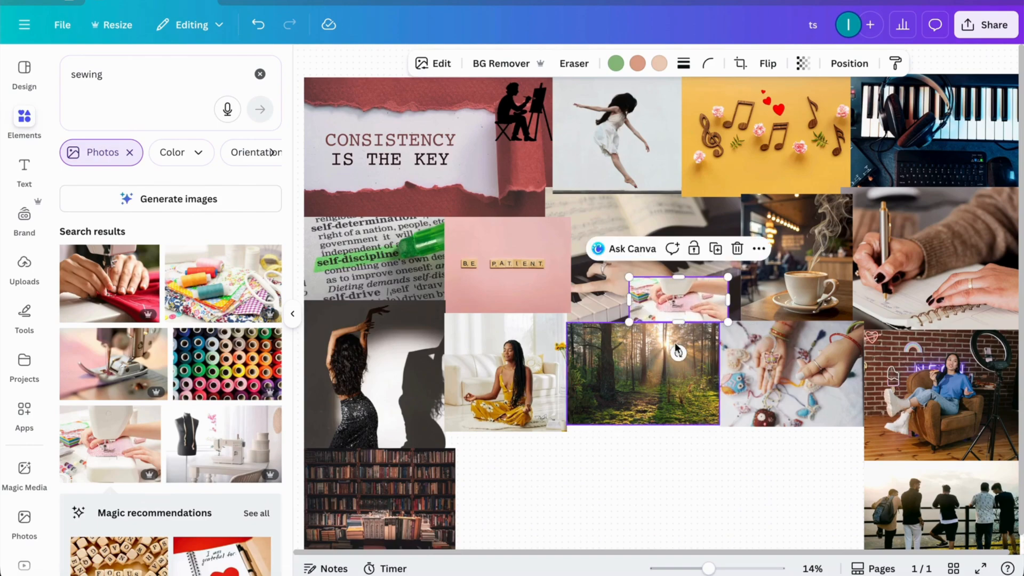
{"action": "left_click_drag", "start_coordinate": [678, 322], "coordinate": [680, 341]}
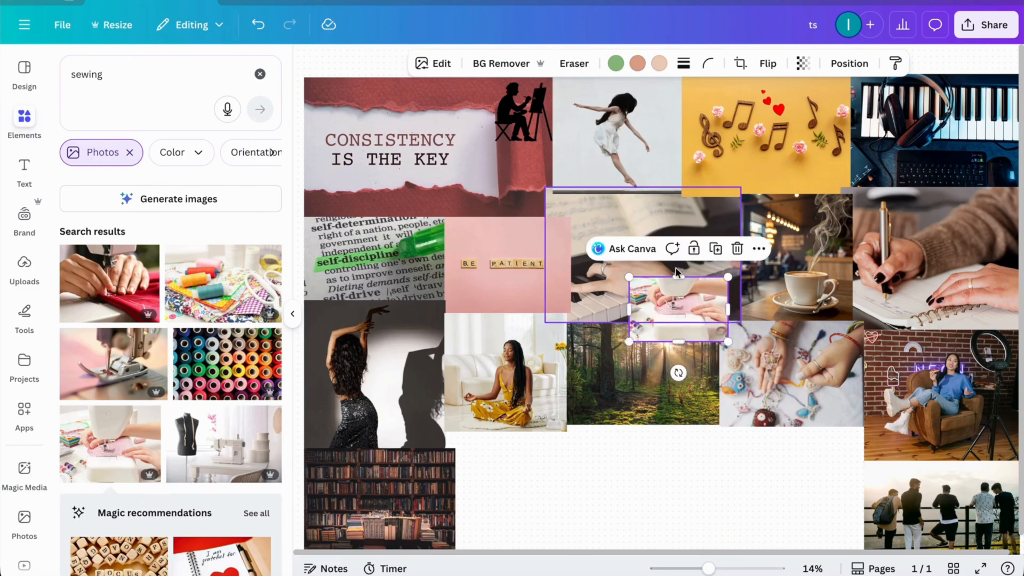
{"action": "left_click_drag", "start_coordinate": [678, 277], "coordinate": [679, 247]}
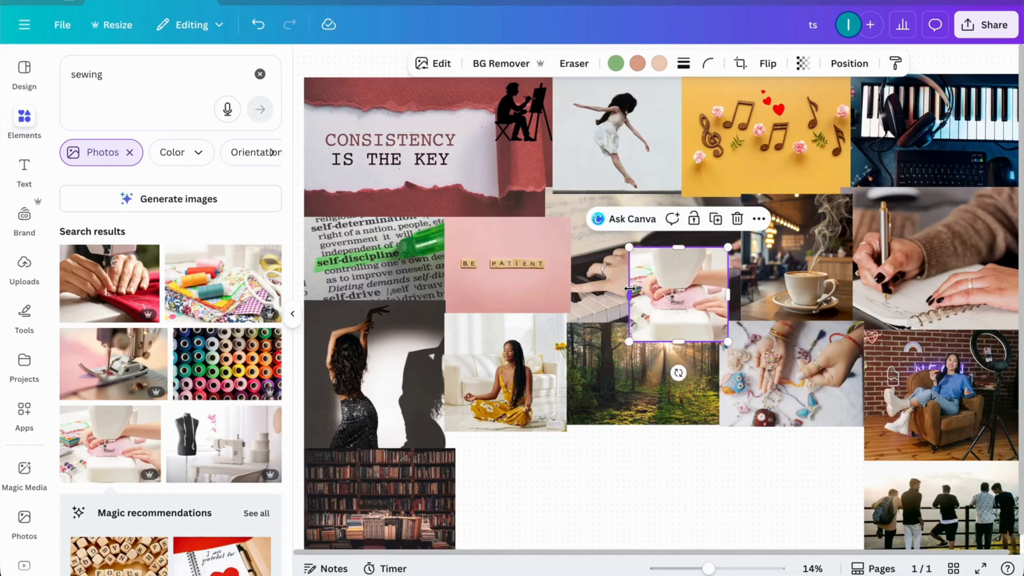
{"action": "left_click_drag", "start_coordinate": [729, 301], "coordinate": [754, 300]}
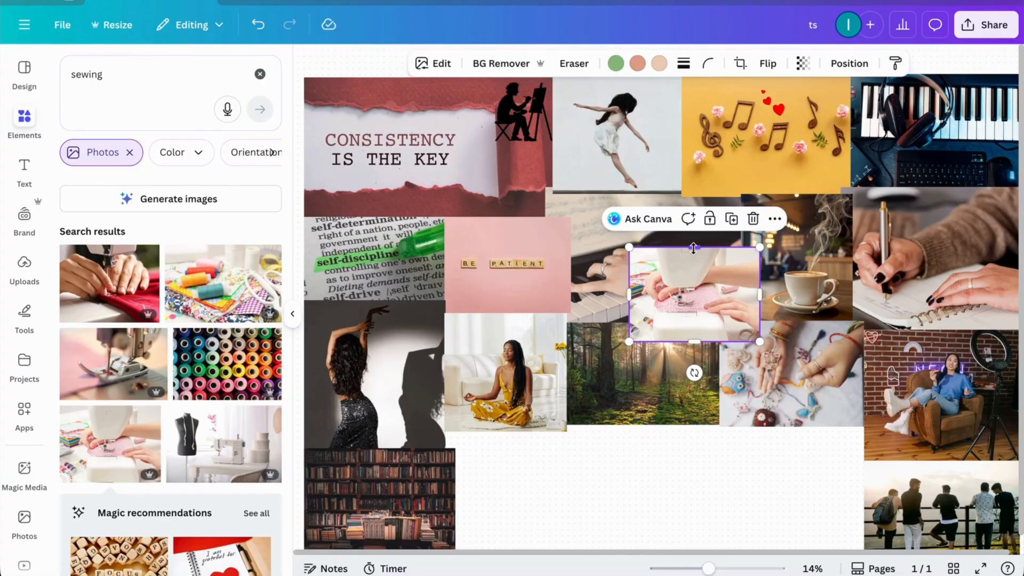
{"action": "left_click_drag", "start_coordinate": [693, 249], "coordinate": [693, 235]}
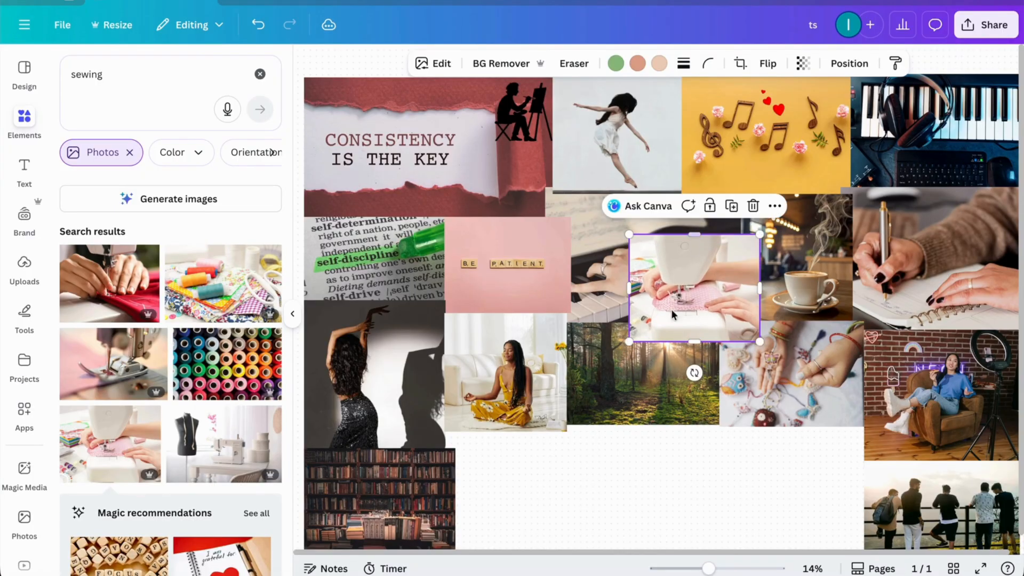
{"action": "left_click_drag", "start_coordinate": [691, 306], "coordinate": [530, 485]}
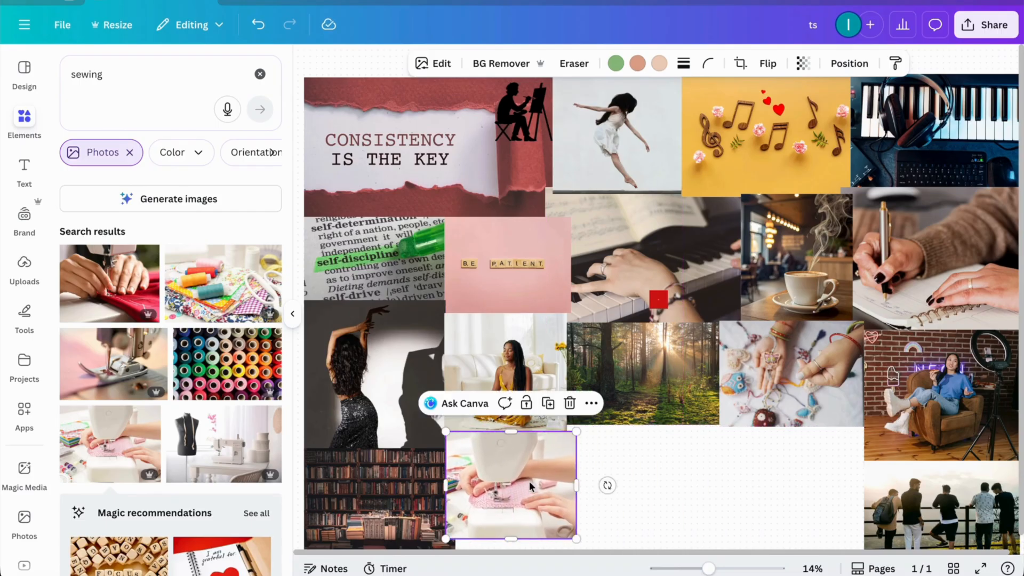
{"action": "left_click_drag", "start_coordinate": [512, 432], "coordinate": [512, 426]}
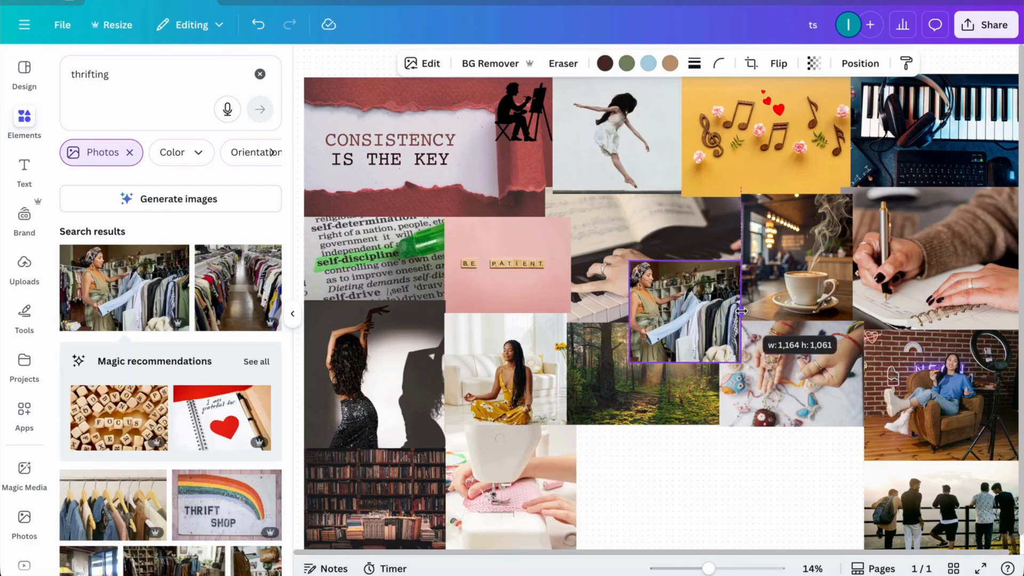
Step: Complete the lowest row with the clothes-rack photo from "thrifting" and the "Pay off Debts!" calendar photo from "no credit card debt"
{"action": "left_click_drag", "start_coordinate": [738, 310], "coordinate": [770, 310]}
{"action": "left_click_drag", "start_coordinate": [712, 295], "coordinate": [814, 461]}
{"action": "left_click_drag", "start_coordinate": [804, 527], "coordinate": [805, 553]}
{"action": "left_click", "coordinate": [685, 488]}
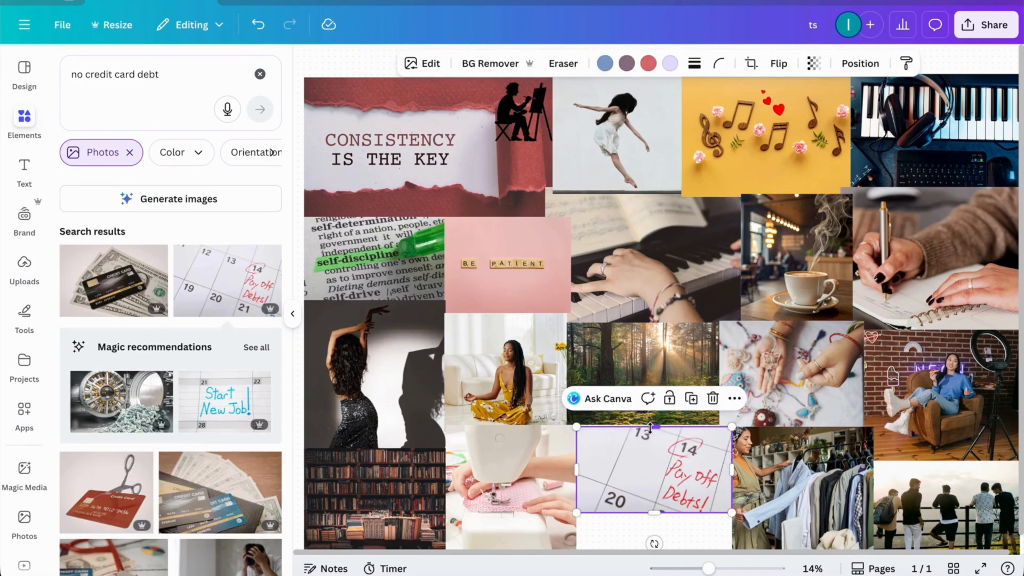
{"action": "left_click_drag", "start_coordinate": [654, 513], "coordinate": [655, 570]}
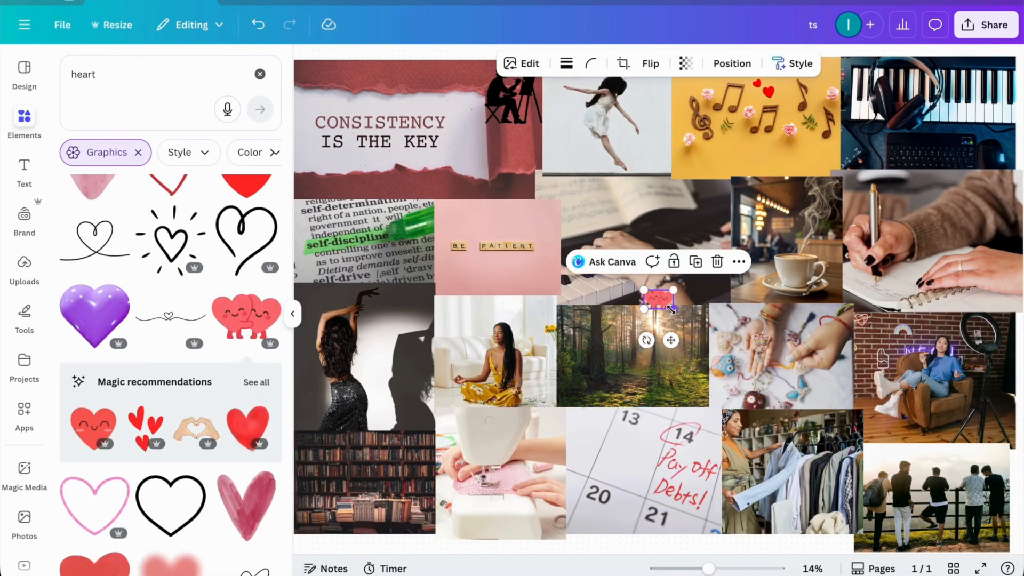
Step: Add the "creating MAGIC" font combination, change its text to "2026 VISION BOARD" and place it over the forest and calendar photos
{"action": "left_click_drag", "start_coordinate": [670, 309], "coordinate": [710, 334]}
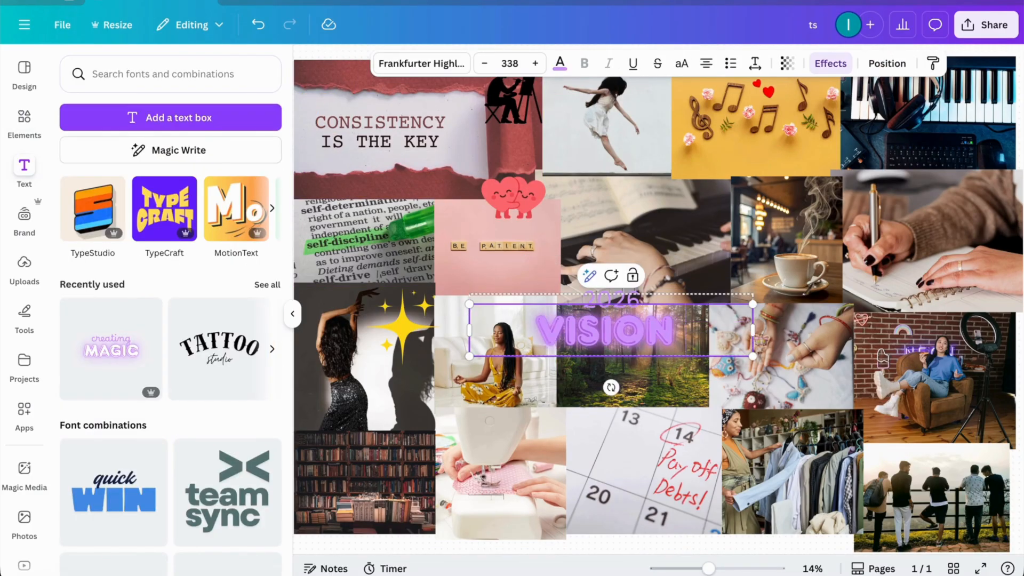
{"action": "type", "text": "BOARD"}
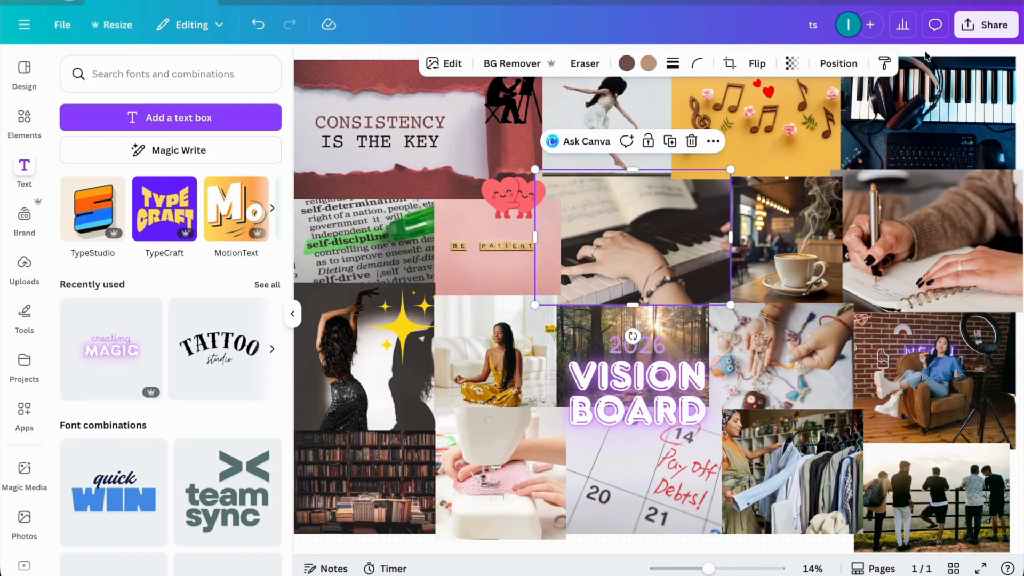
{"action": "left_click", "coordinate": [926, 55]}
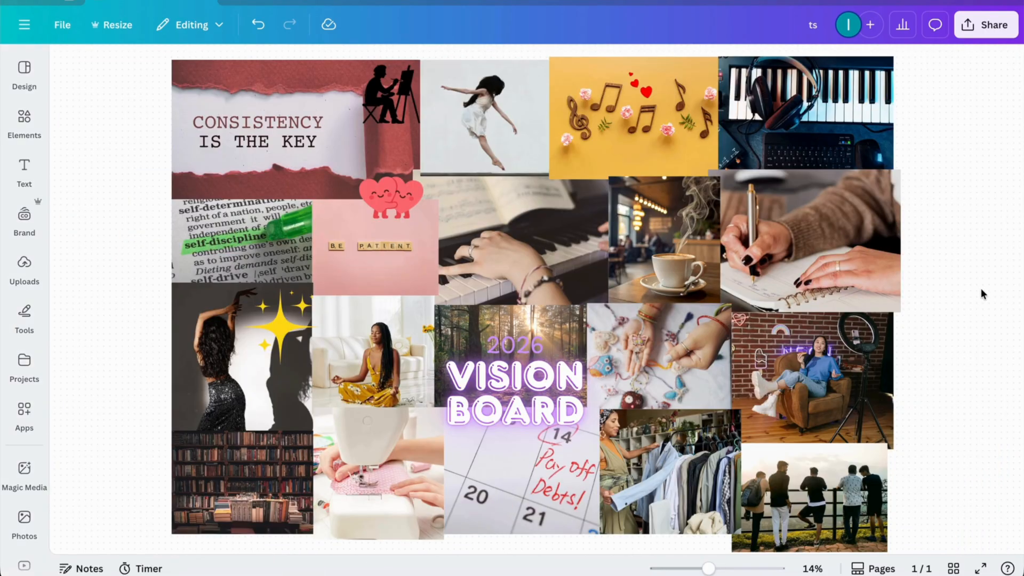